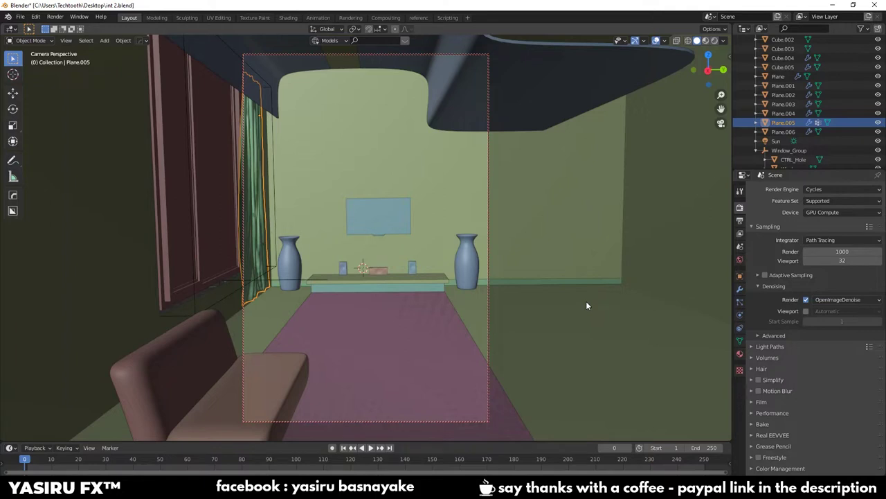
# Orbit around the room model to inspect it from the front and the other side.
pyautogui.moveTo(586, 305); pyautogui.dragTo(554, 323, button='middle')
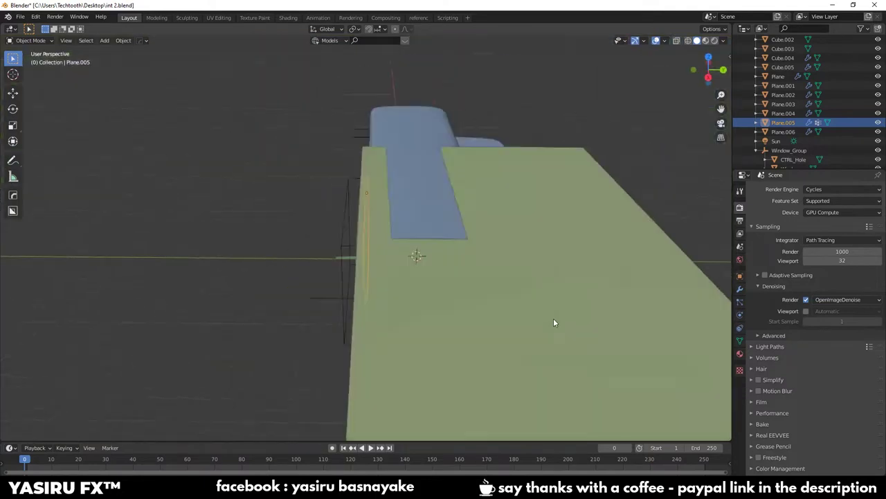
pyautogui.scroll(-5, 553, 322)
pyautogui.moveTo(572, 280)
pyautogui.mouseDown(button='middle')
pyautogui.moveTo(673, 261)
pyautogui.moveTo(432, 221)
pyautogui.mouseUp(button='middle')
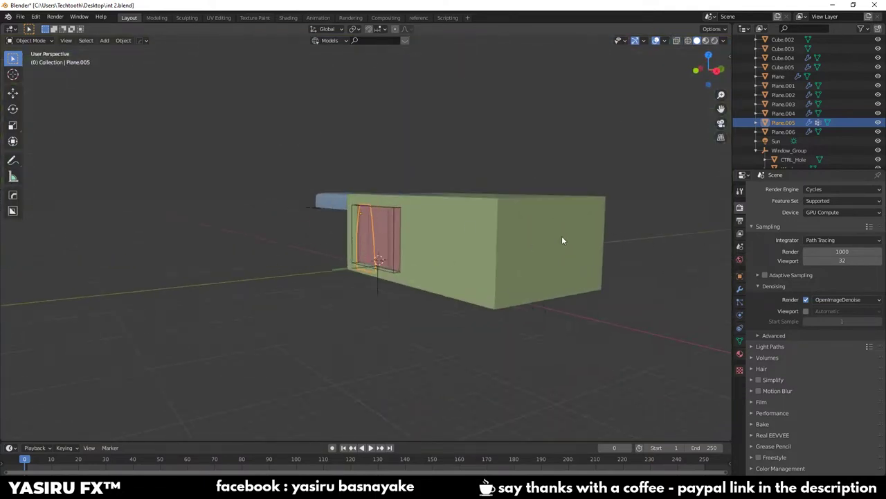
pyautogui.moveTo(562, 240); pyautogui.dragTo(491, 249, button='middle')
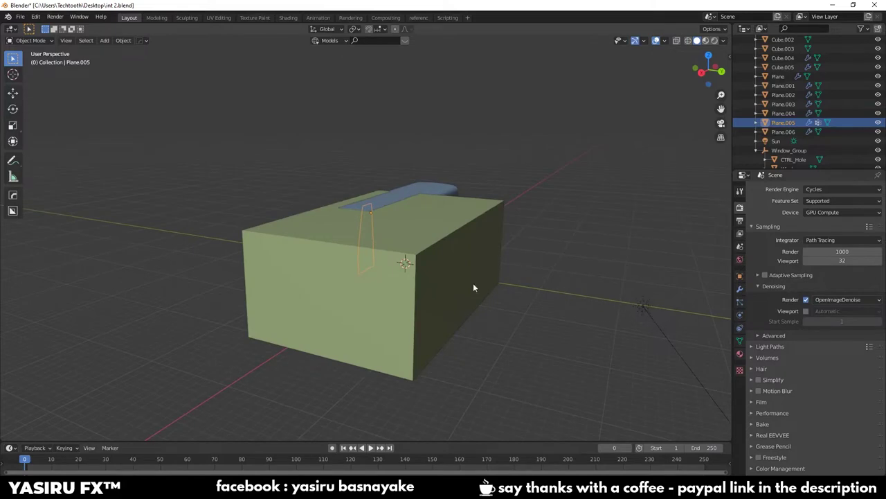
# Return to the camera view and render it with F12.
pyautogui.press('KP_0')
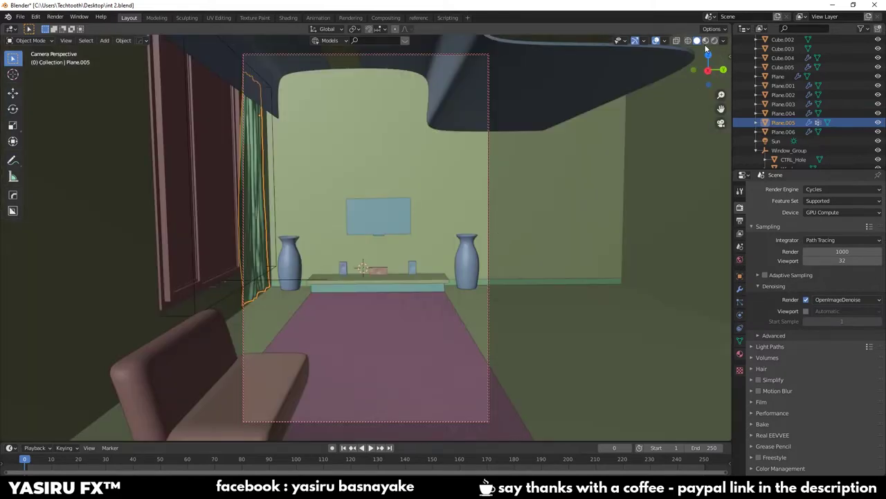
pyautogui.press('F12')
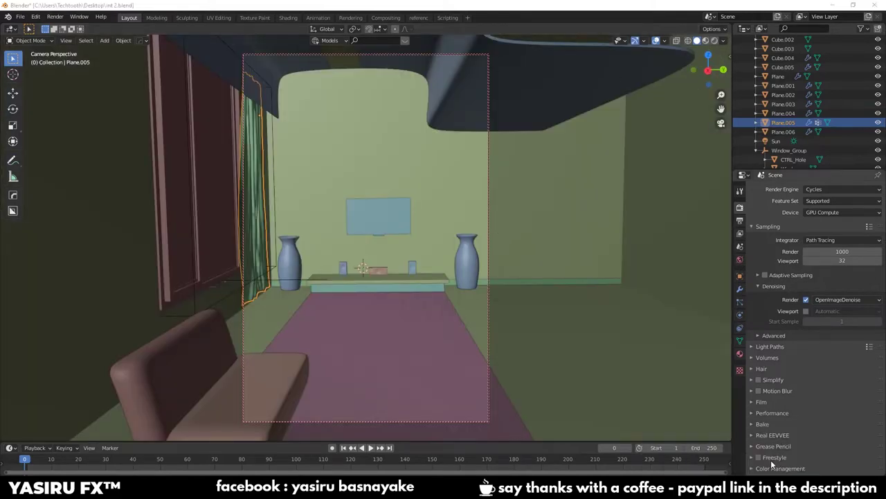
pyautogui.click(771, 460)
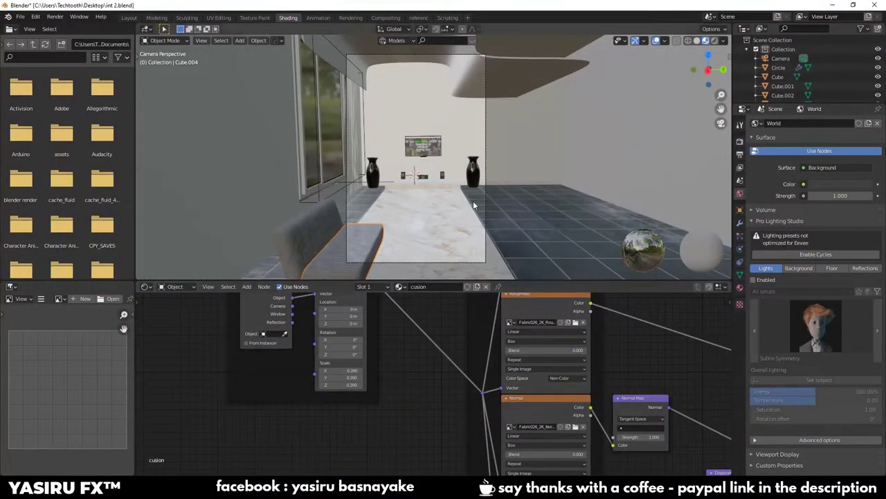
pyautogui.scroll(5, 425, 143)
# Select the TV screen and load the sunset image from the Desktop YASIRU FX™ folder.
pyautogui.moveTo(425, 143); pyautogui.dragTo(443, 184, button='middle')
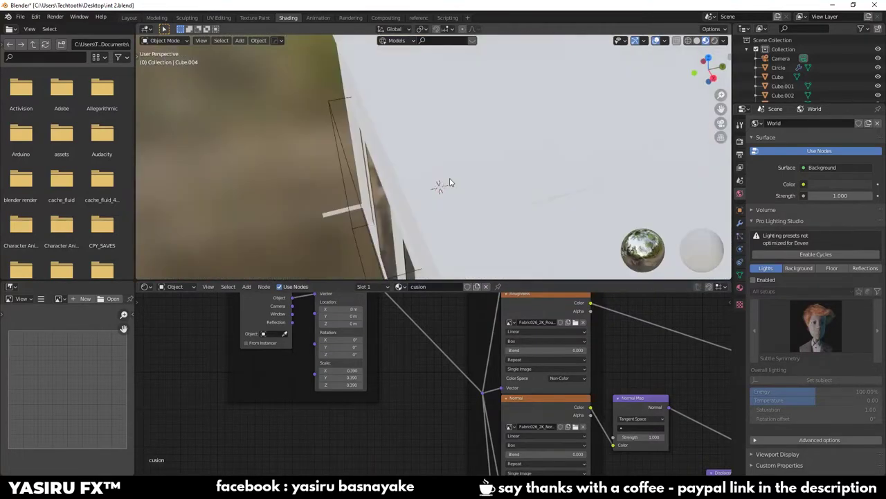
pyautogui.press('KP_0')
pyautogui.scroll(2, 471, 188)
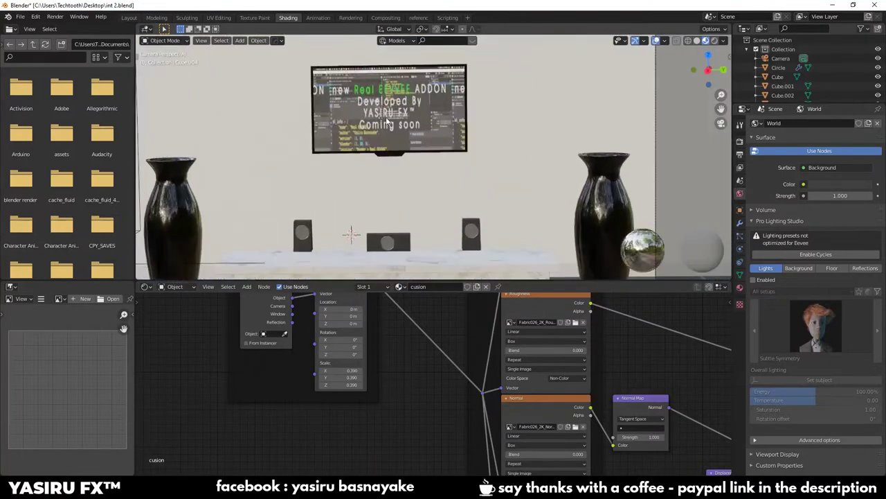
pyautogui.click(388, 111)
pyautogui.scroll(2, 435, 337)
pyautogui.scroll(2, 435, 338)
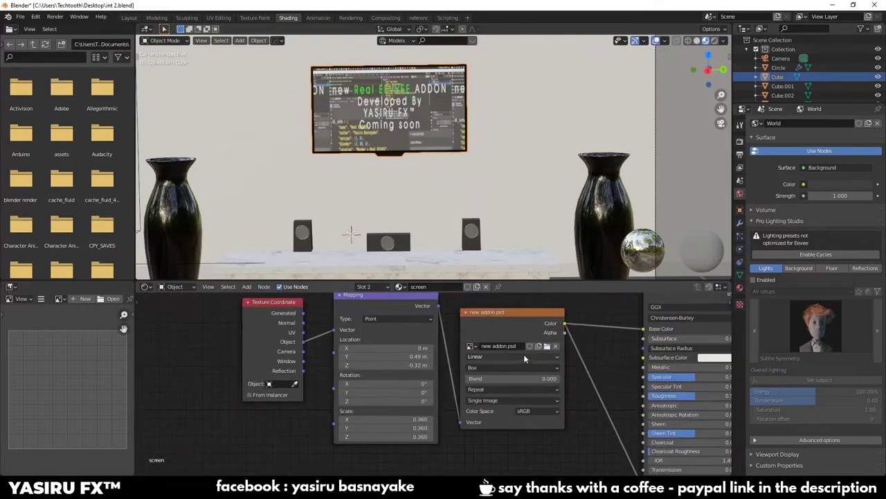
pyautogui.click(546, 347)
pyautogui.click(254, 219)
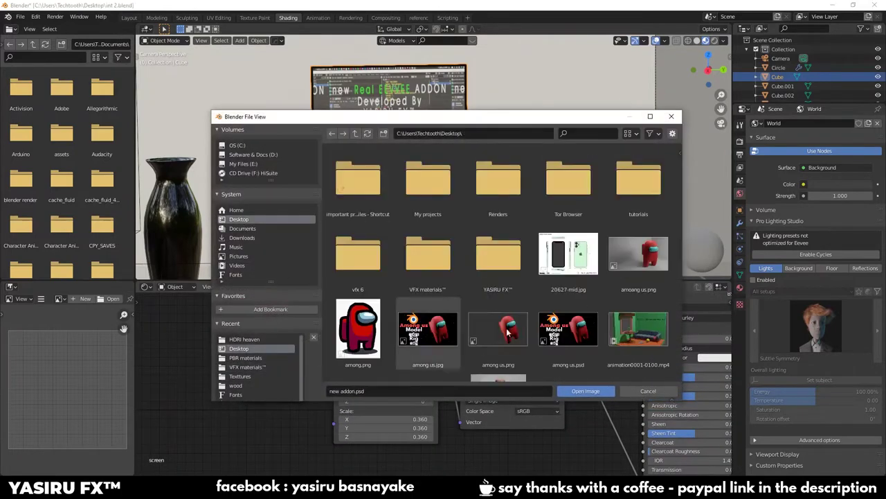
pyautogui.doubleClick(493, 271)
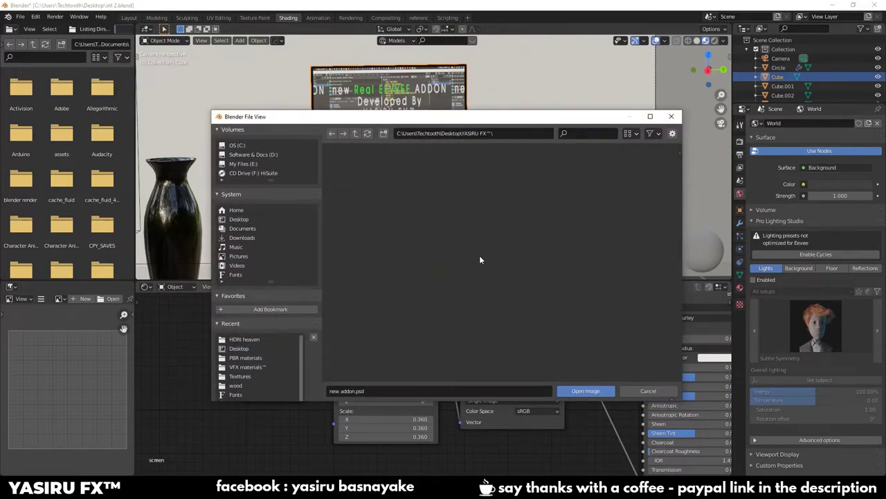
pyautogui.scroll(-2, 548, 257)
pyautogui.scroll(-1, 547, 256)
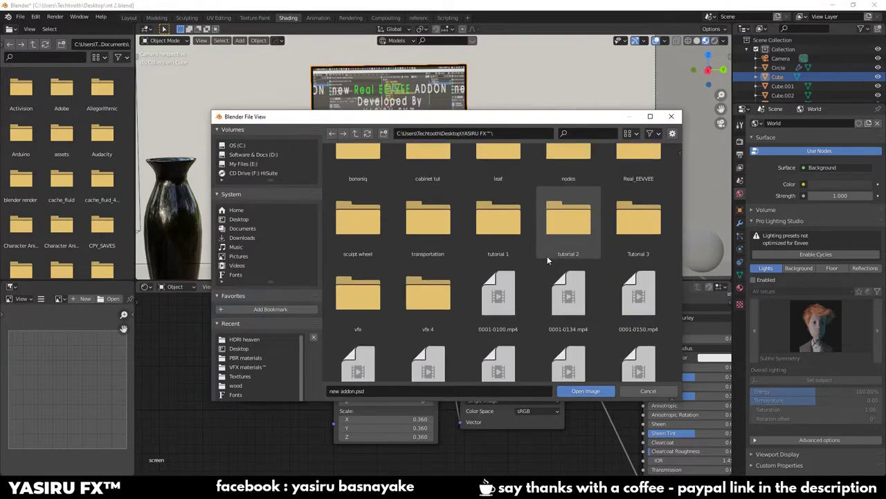
pyautogui.scroll(-4, 549, 263)
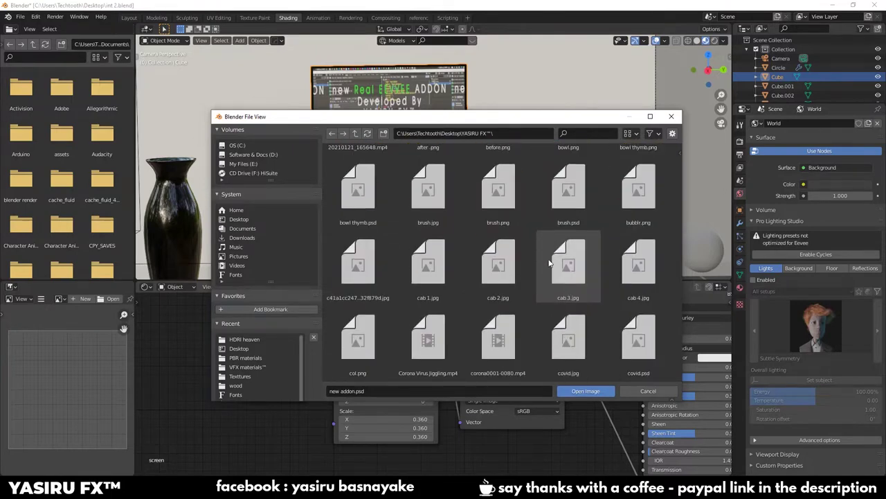
pyautogui.doubleClick(364, 274)
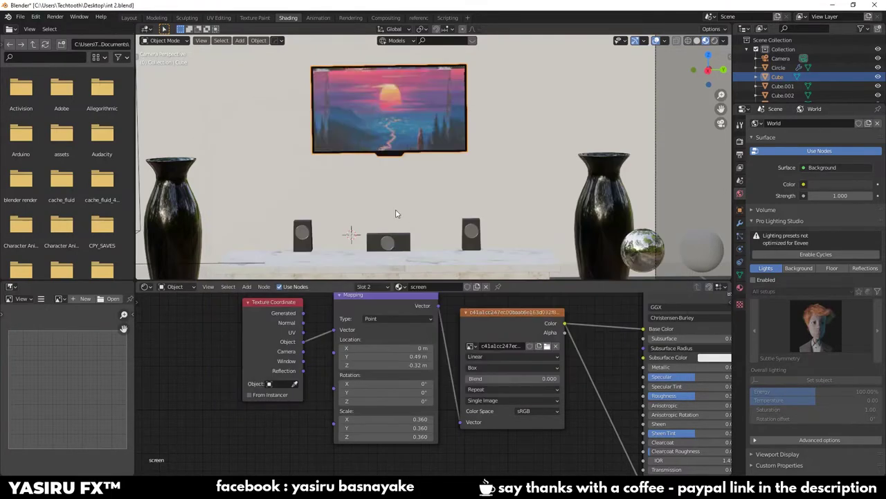
pyautogui.scroll(1, 391, 370)
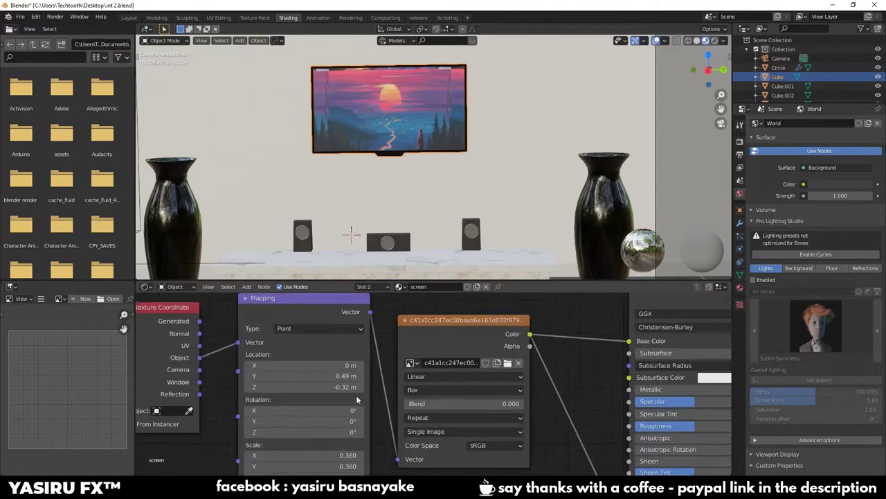
pyautogui.scroll(1, 388, 372)
# Drag the Mapping node's Location Z from -0.32 m to -0.45 m.
pyautogui.moveTo(382, 372); pyautogui.dragTo(380, 374)
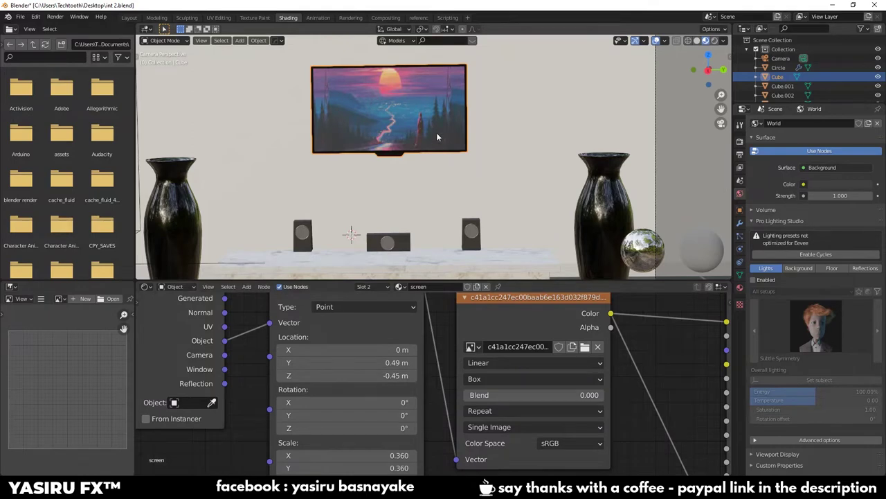
pyautogui.scroll(-3, 454, 165)
pyautogui.scroll(3, 456, 169)
pyautogui.scroll(1, 416, 187)
pyautogui.scroll(1, 402, 197)
pyautogui.scroll(-2, 457, 173)
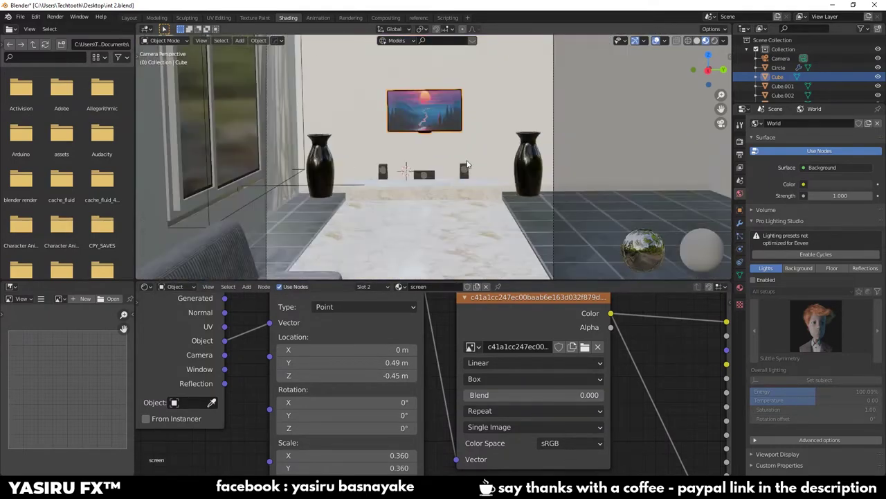
pyautogui.scroll(-1, 457, 173)
pyautogui.scroll(-1, 457, 172)
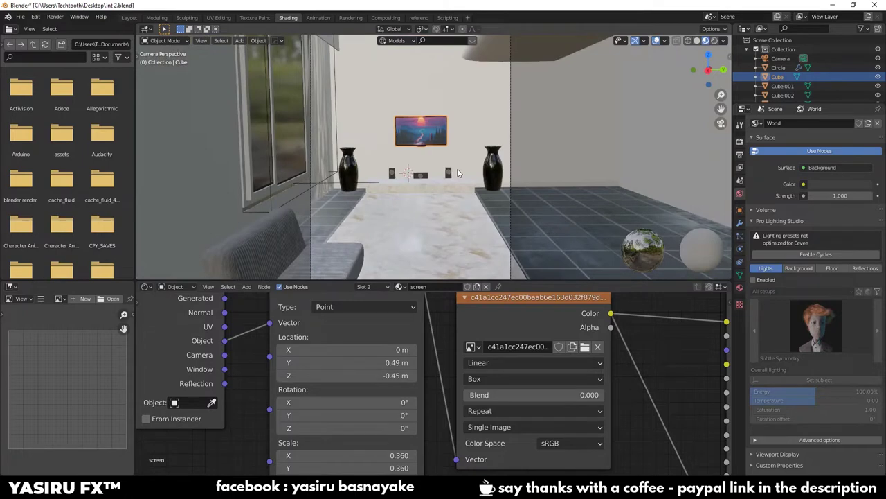
# Load cannon_4k.exr from VFX materials™/HDRI heaven as the world Environment Texture.
pyautogui.click(129, 17)
pyautogui.click(739, 260)
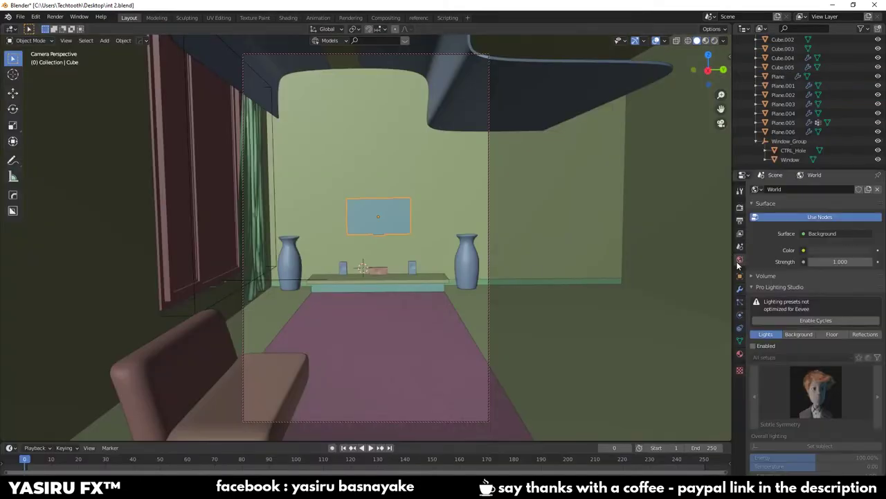
pyautogui.click(804, 250)
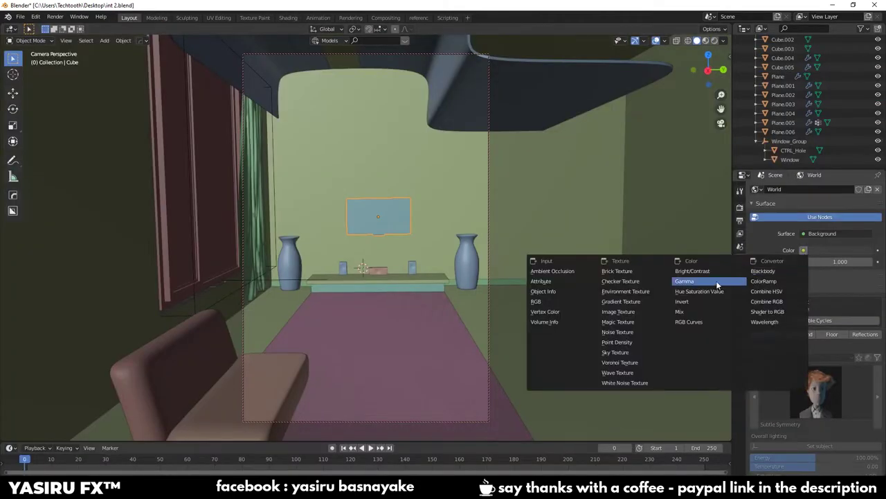
pyautogui.click(626, 291)
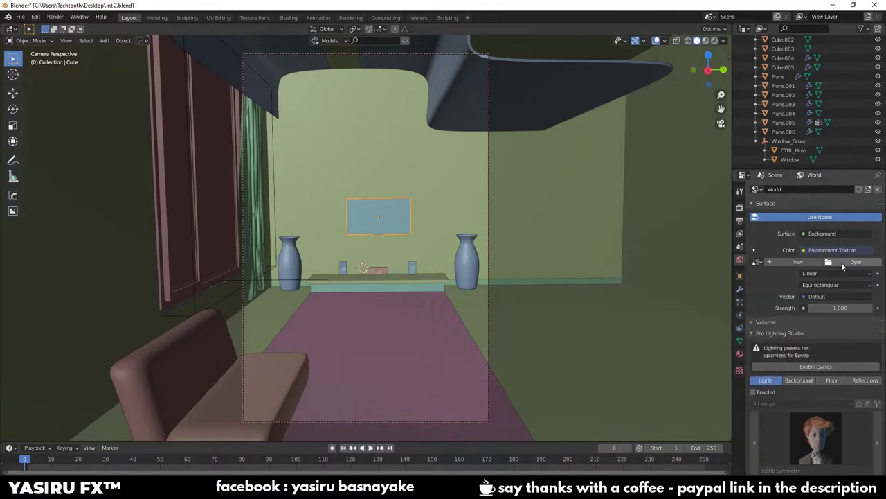
pyautogui.click(856, 261)
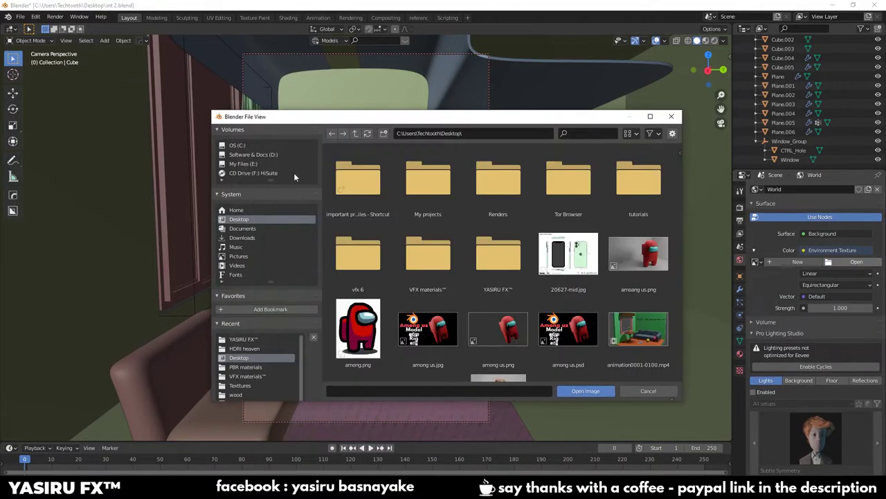
pyautogui.click(432, 257)
pyautogui.click(576, 277)
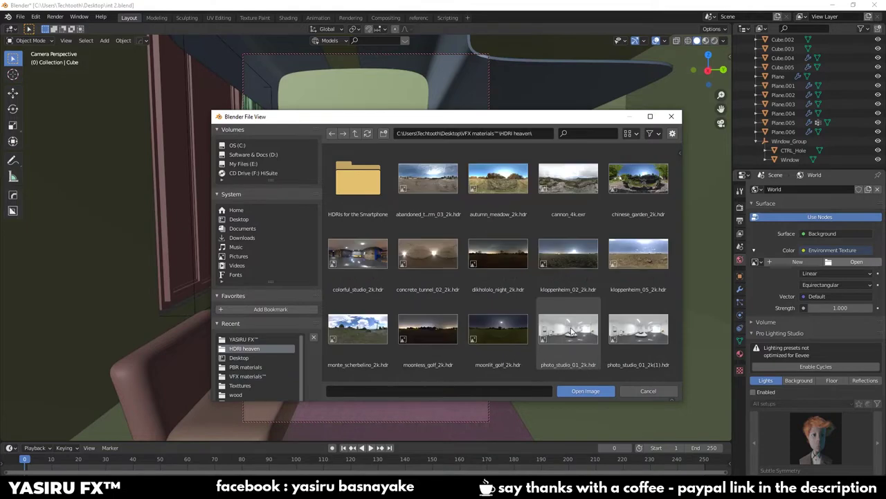
pyautogui.doubleClick(567, 173)
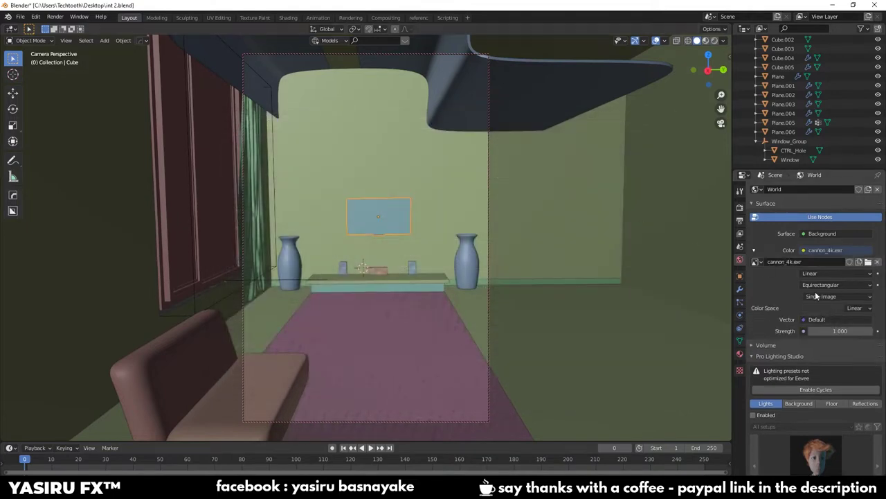
# Set the HDRI strength to 20 and draw a render region around the camera frame.
pyautogui.click(830, 331)
pyautogui.write('20.000')
pyautogui.press('Return')
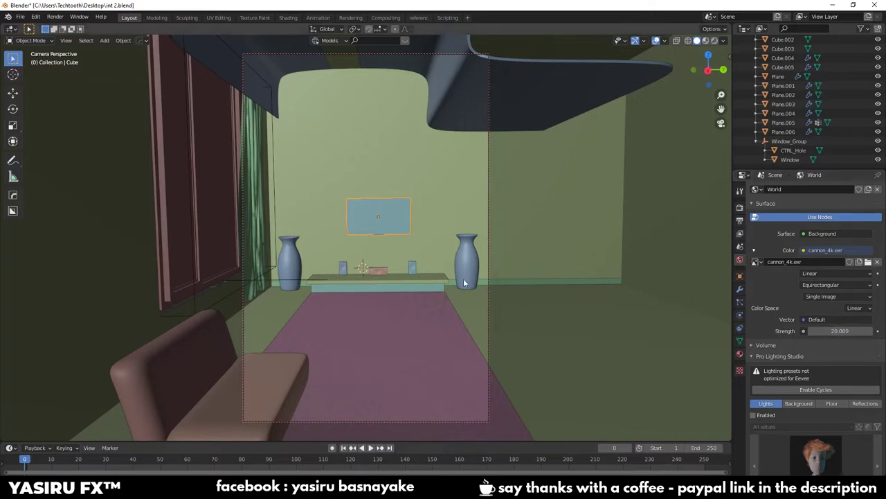
pyautogui.hotkey('ctrl', 'b')
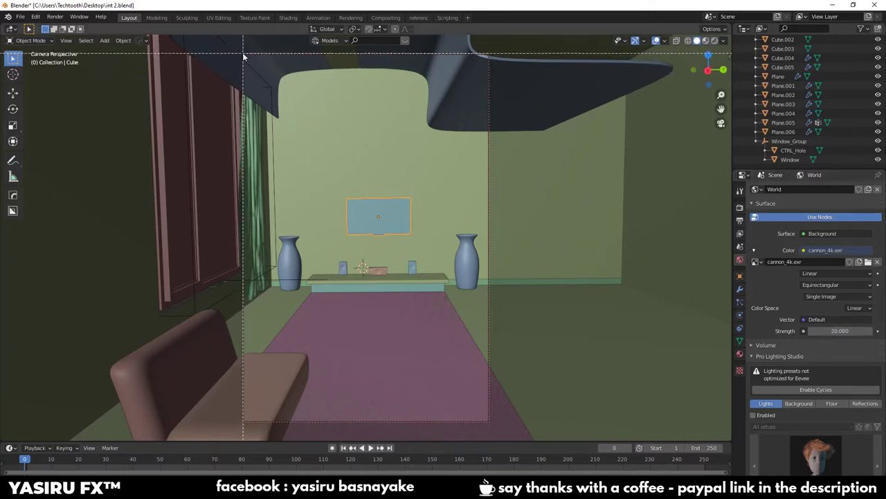
pyautogui.moveTo(243, 56); pyautogui.dragTo(491, 421)
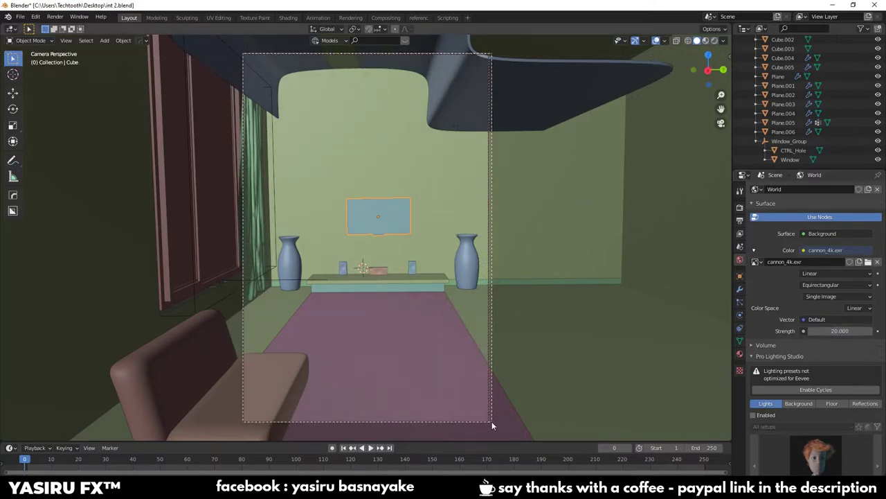
# Set the render engine to Cycles using GPU Compute.
pyautogui.click(740, 207)
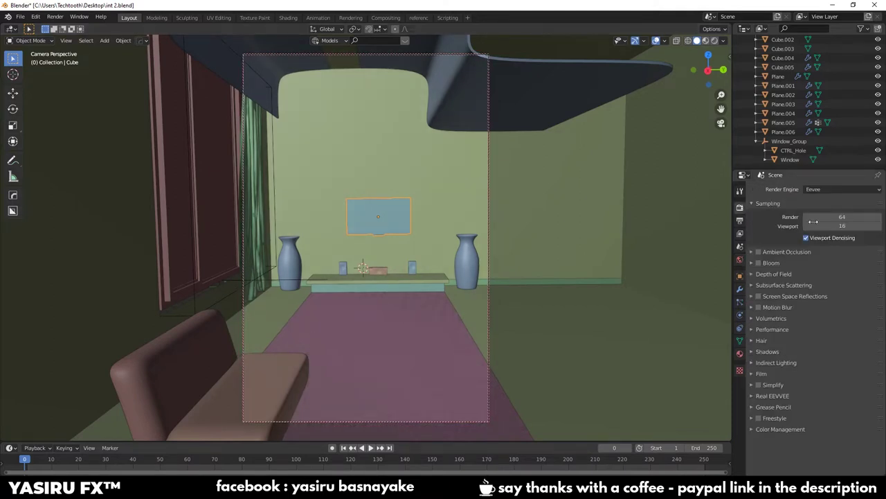
pyautogui.click(841, 189)
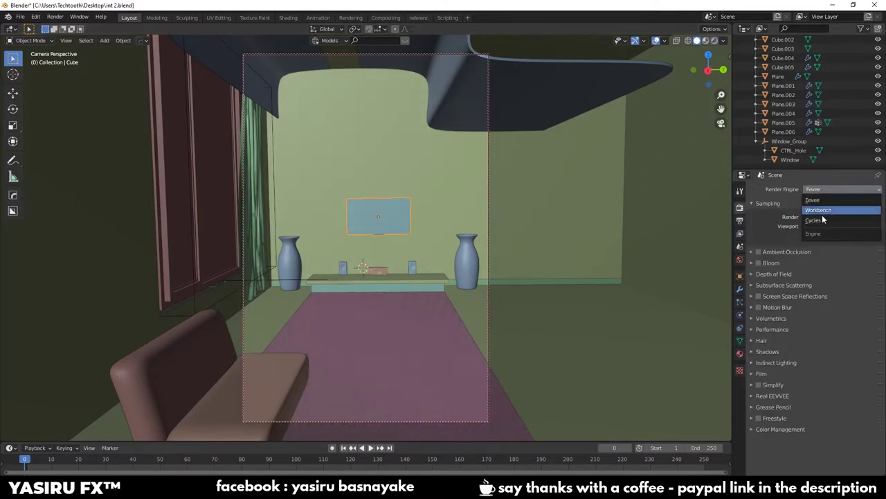
pyautogui.click(822, 219)
pyautogui.click(821, 211)
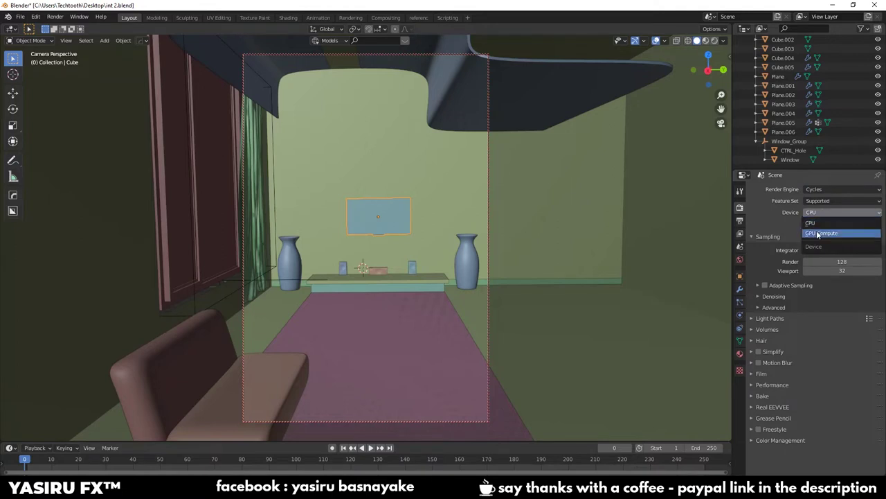
pyautogui.click(818, 234)
# Disable Reflective Caustics under Light Paths and switch the viewport to rendered preview.
pyautogui.click(770, 309)
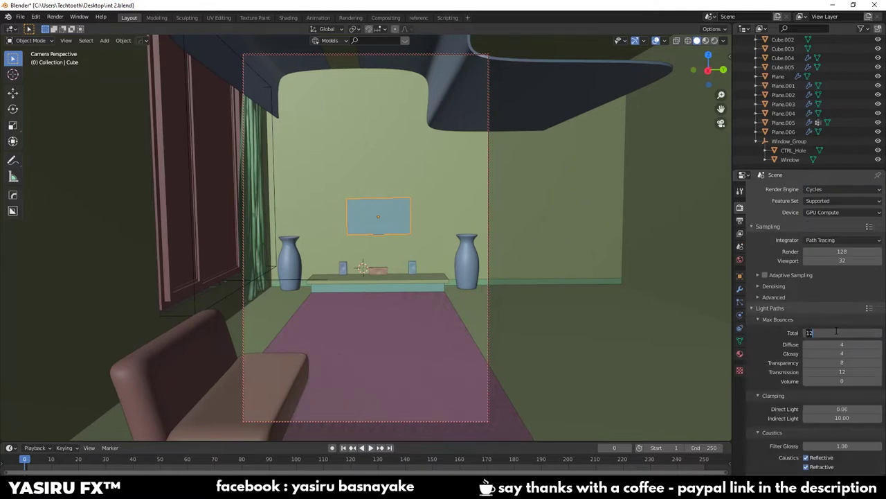
pyautogui.write('1')
pyautogui.click(779, 309)
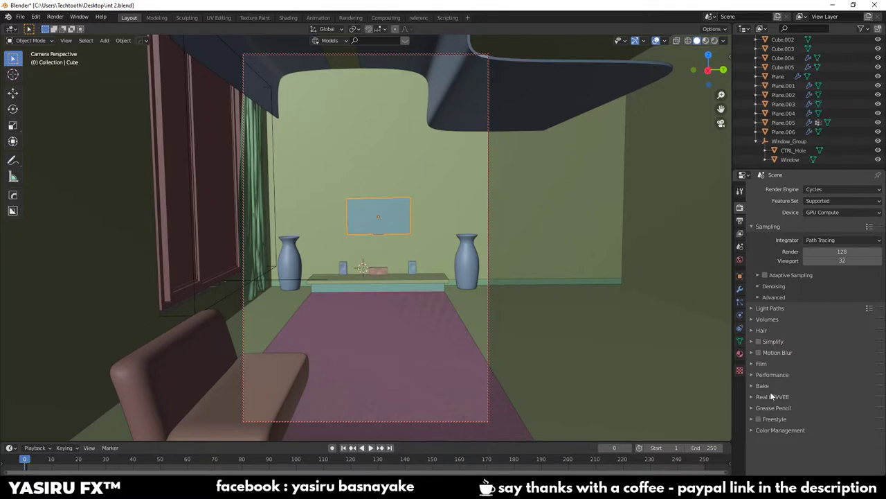
pyautogui.click(765, 307)
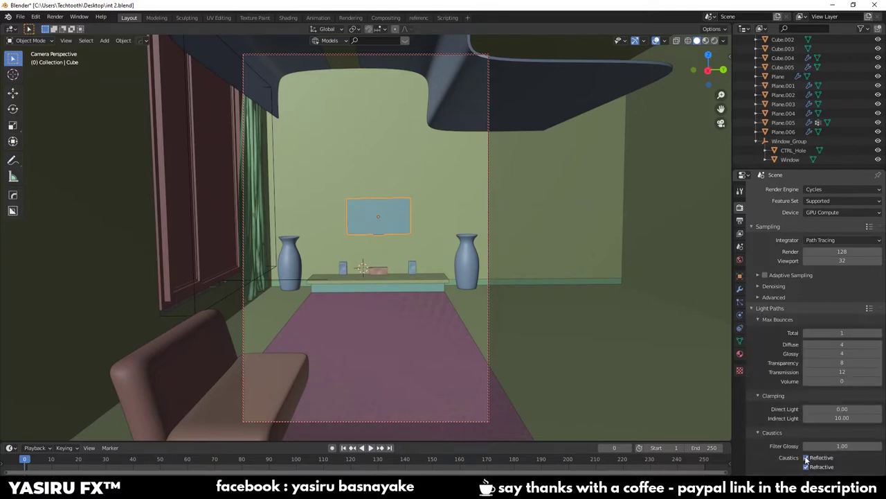
pyautogui.click(806, 458)
pyautogui.click(757, 307)
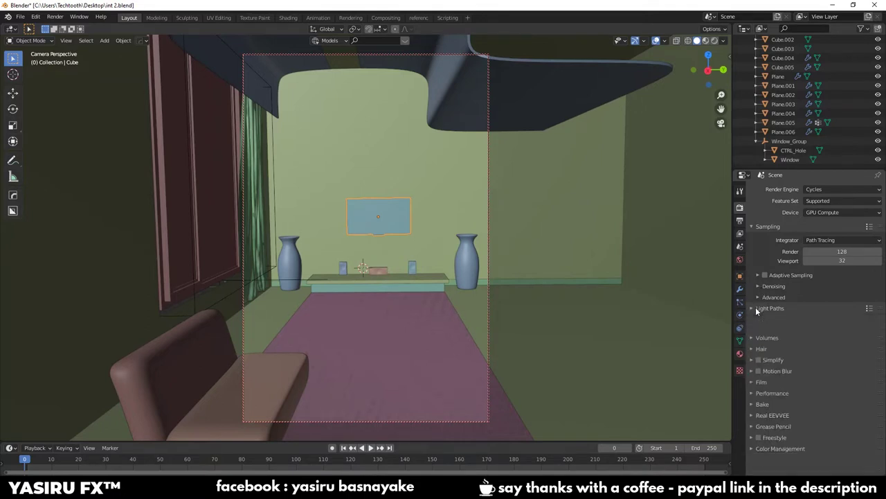
pyautogui.click(706, 41)
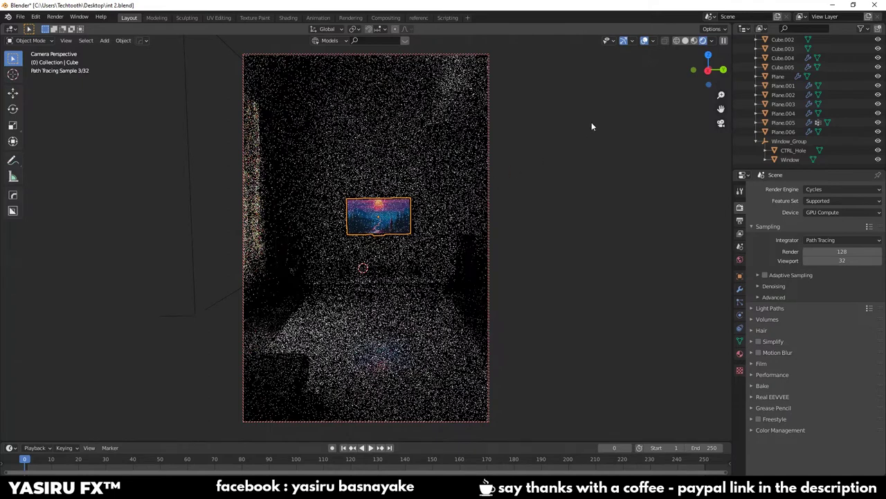
# Return to Solid shading, leave the camera view, and bring up the Shift+A add menu.
pyautogui.click(686, 40)
pyautogui.press('KP_0')
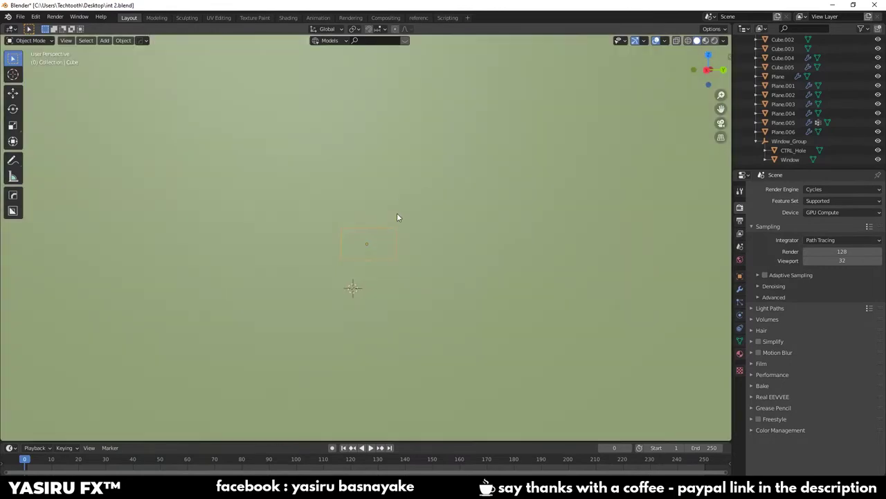
pyautogui.scroll(-5, 397, 217)
pyautogui.moveTo(396, 243); pyautogui.dragTo(400, 238, button='middle')
pyautogui.hotkey('shift', 'a')
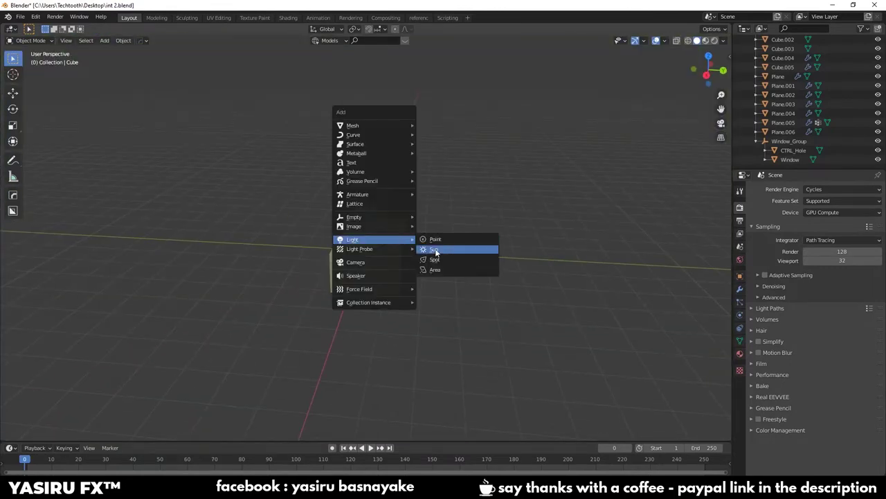
# Add a Sun light, move it along X to the room's right, and tilt it.
pyautogui.click(434, 251)
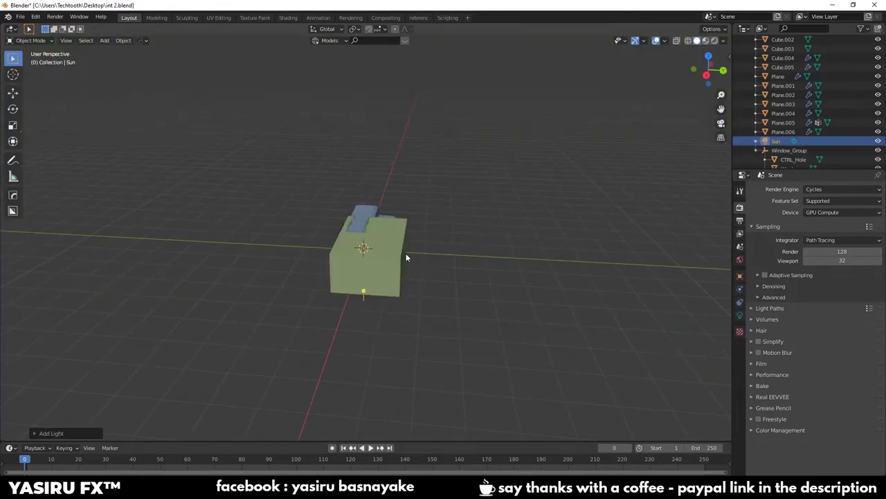
pyautogui.press('g')
pyautogui.press('x')
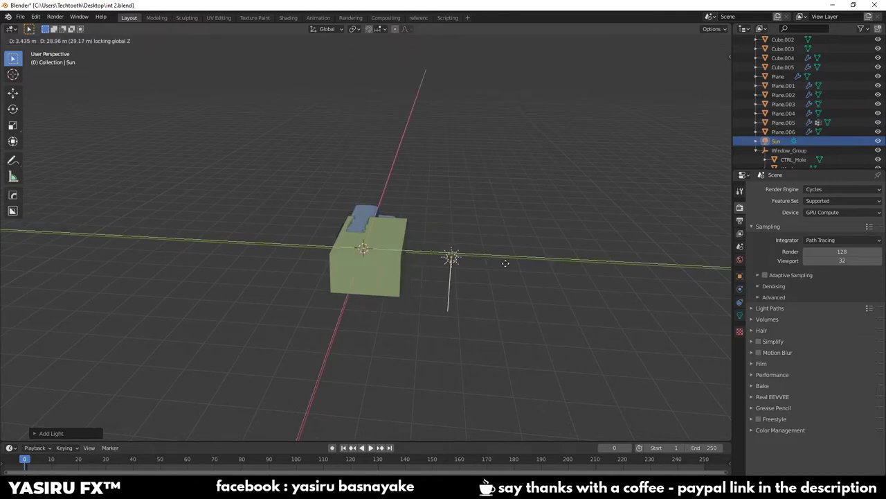
pyautogui.click(515, 264)
pyautogui.press('r')
pyautogui.press('r')
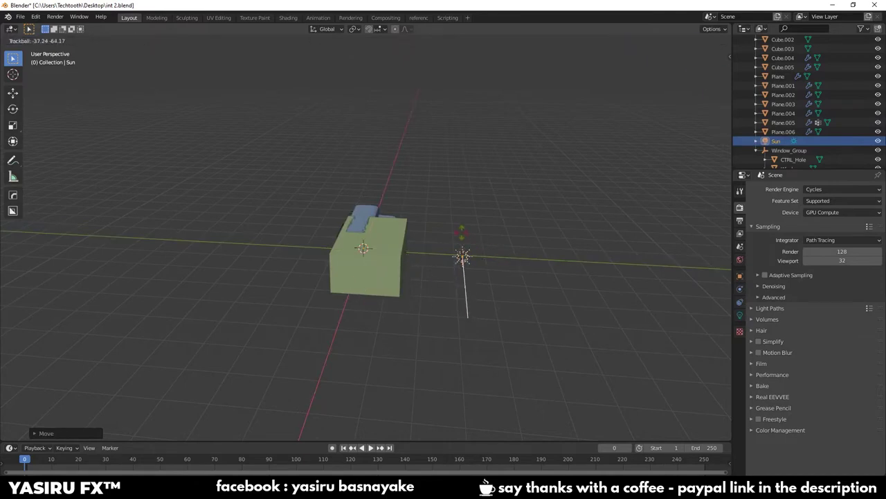
pyautogui.click(481, 254)
# Check the sun's effect in a rendered camera view, then return to Solid shading.
pyautogui.press('KP_0')
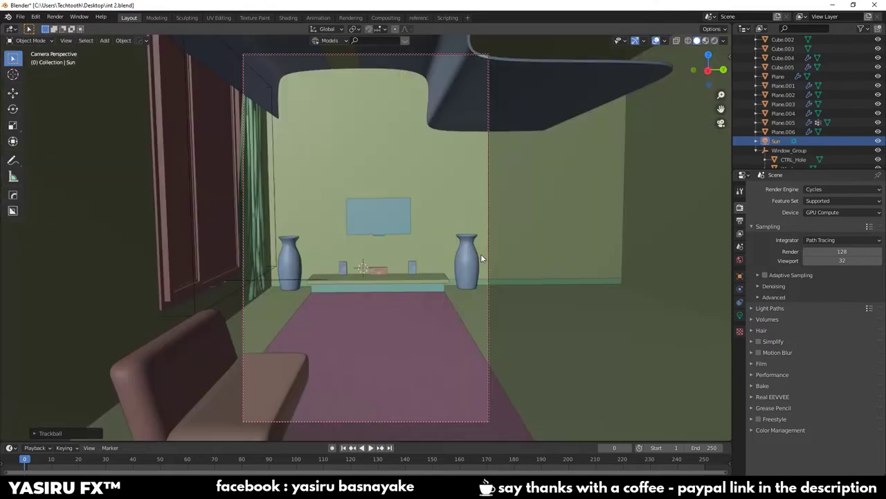
pyautogui.click(715, 40)
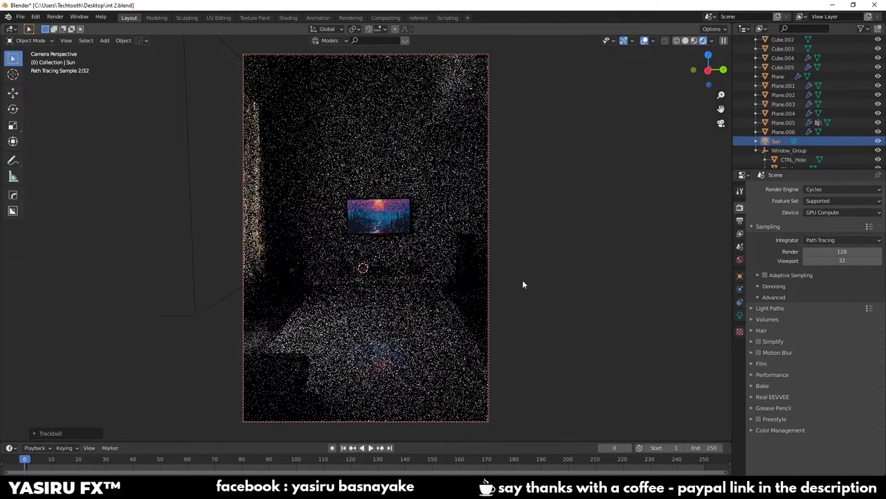
pyautogui.click(686, 40)
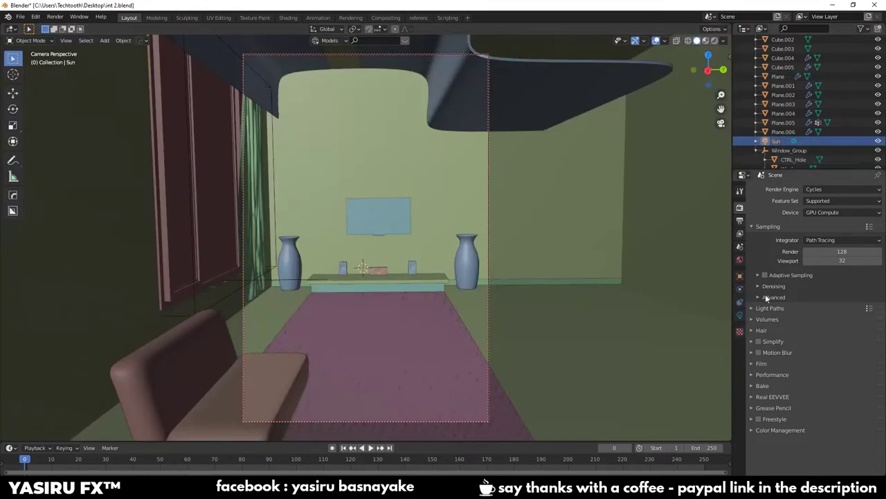
pyautogui.click(740, 315)
# Set the sun strength to 10 and switch to rendered preview.
pyautogui.click(829, 251)
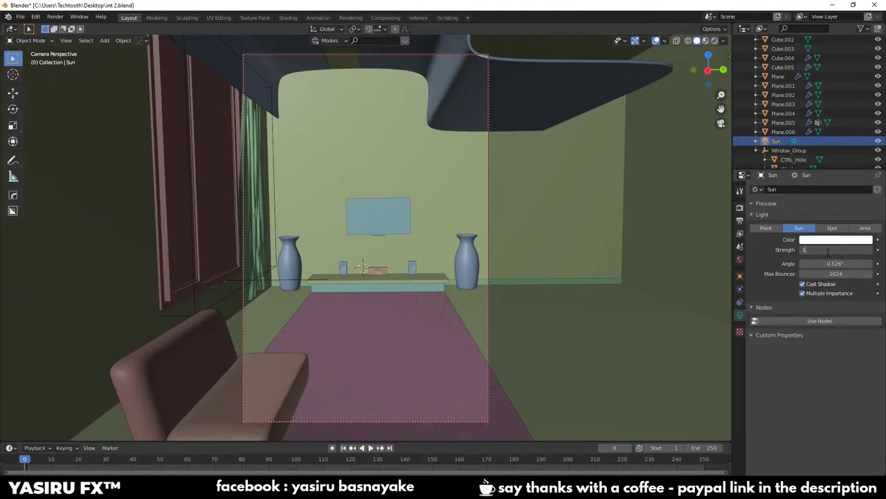
pyautogui.write('0.000')
pyautogui.press('Return')
pyautogui.click(715, 40)
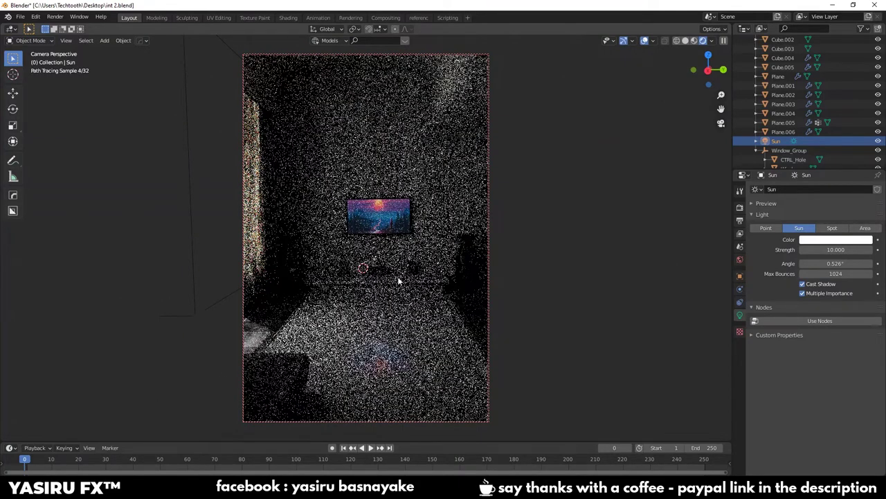
# Rotate the sun to re-aim it, then return to Solid shading and leave camera view.
pyautogui.press('r')
pyautogui.press('r')
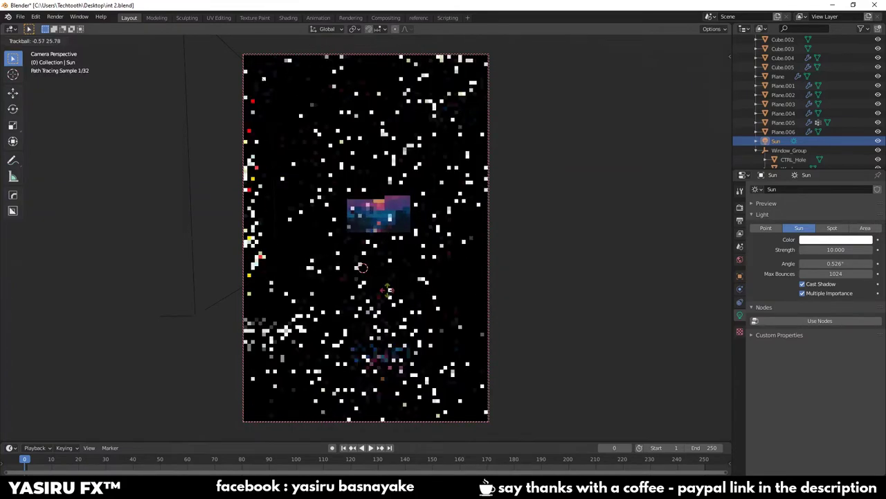
pyautogui.click(388, 296)
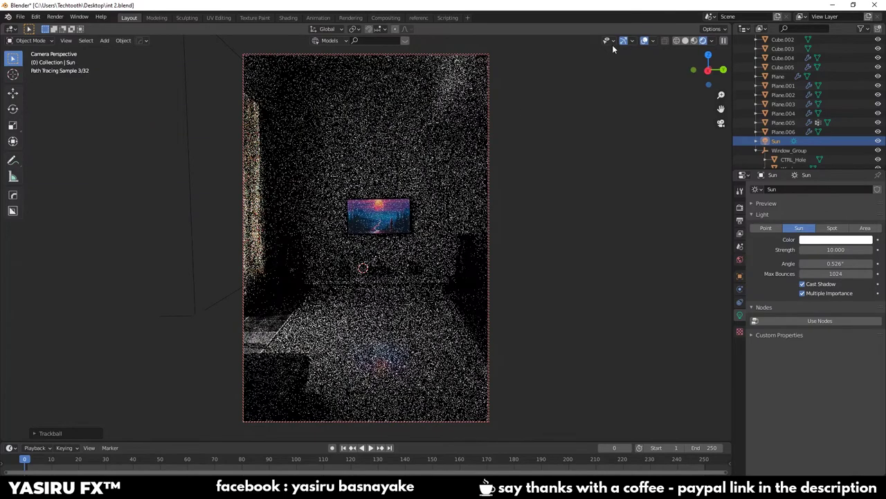
pyautogui.click(685, 41)
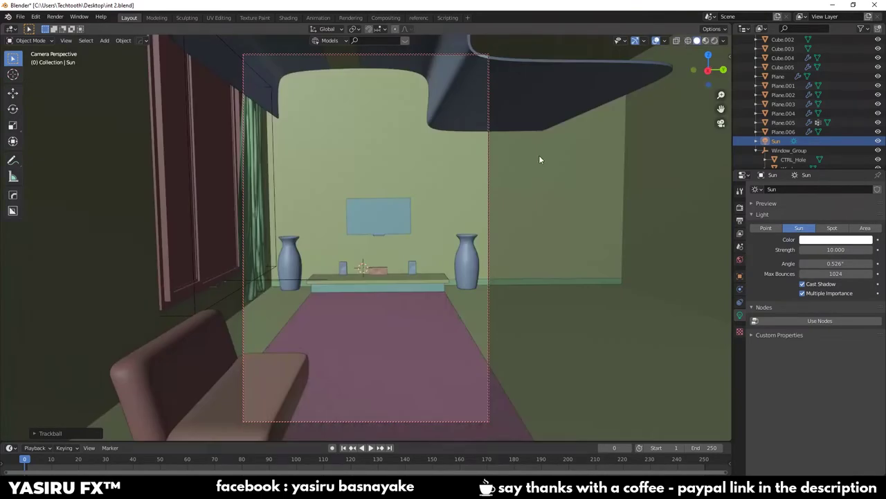
pyautogui.press('KP_0')
# Rotate the sun again and preview it rendered through the camera.
pyautogui.press('r')
pyautogui.press('r')
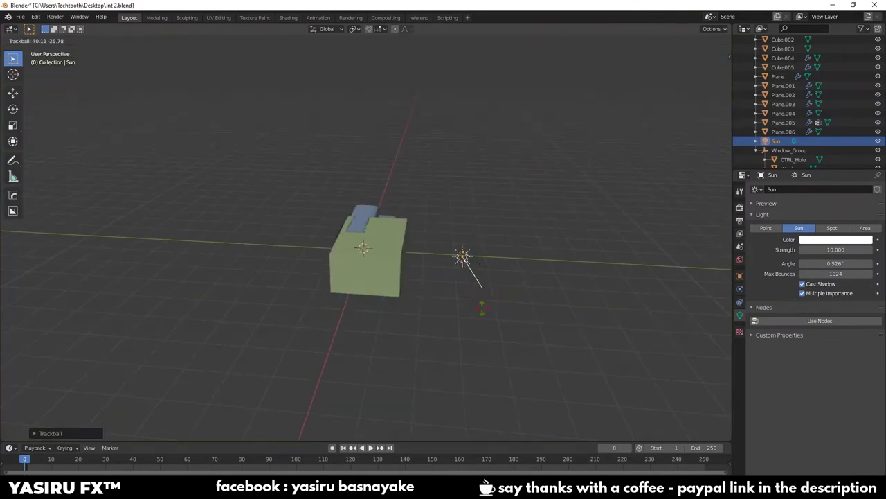
pyautogui.click(456, 330)
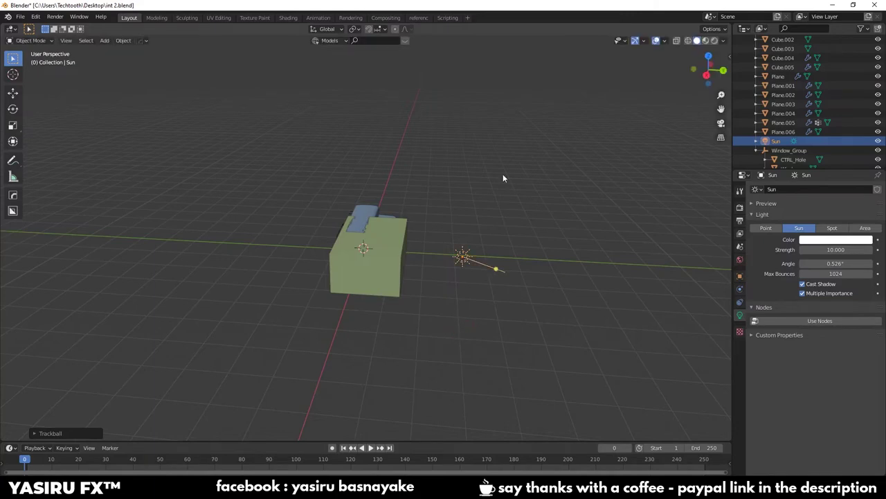
pyautogui.click(705, 40)
pyautogui.press('KP_0')
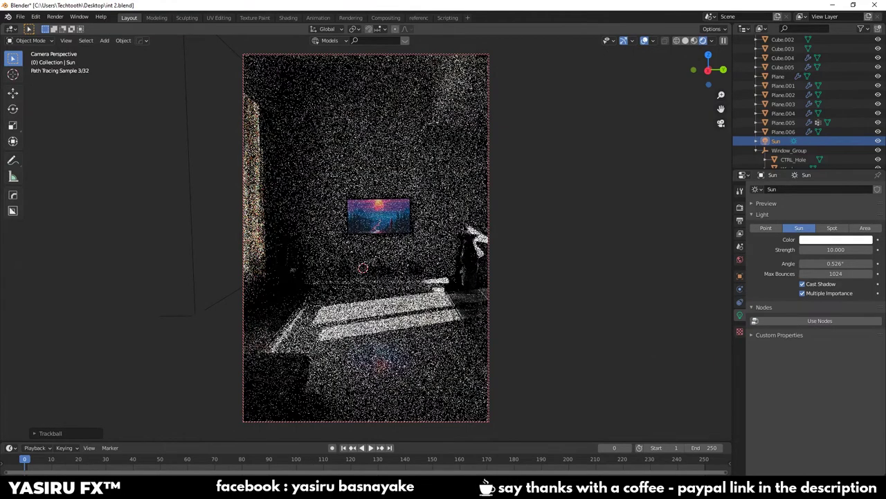
# Re-angle the sun so light falls on the floor, review render settings, return to Solid.
pyautogui.press('r')
pyautogui.press('r')
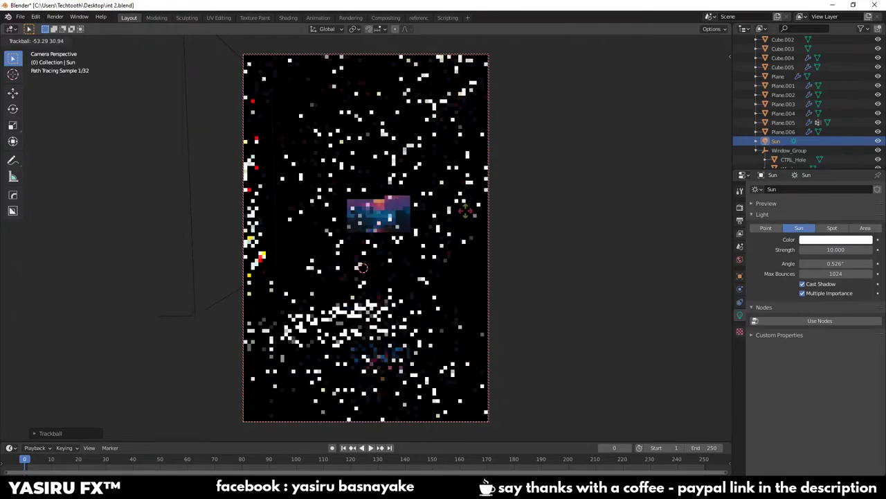
pyautogui.click(537, 279)
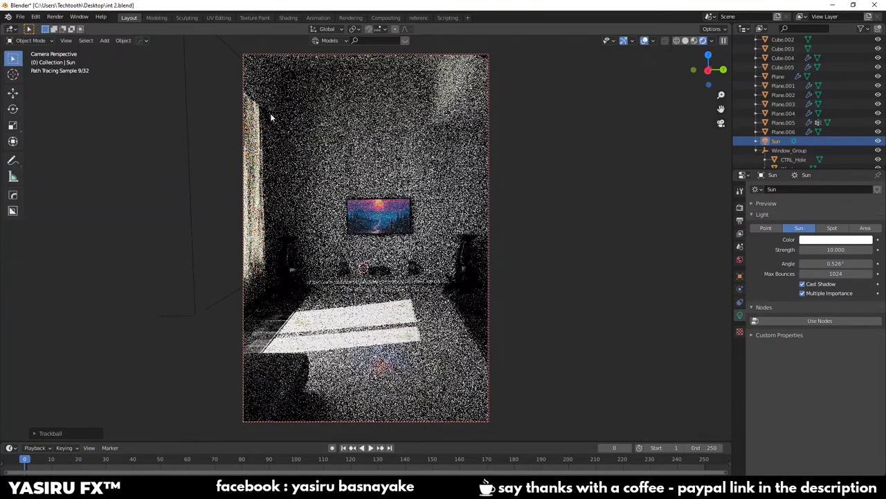
pyautogui.click(740, 206)
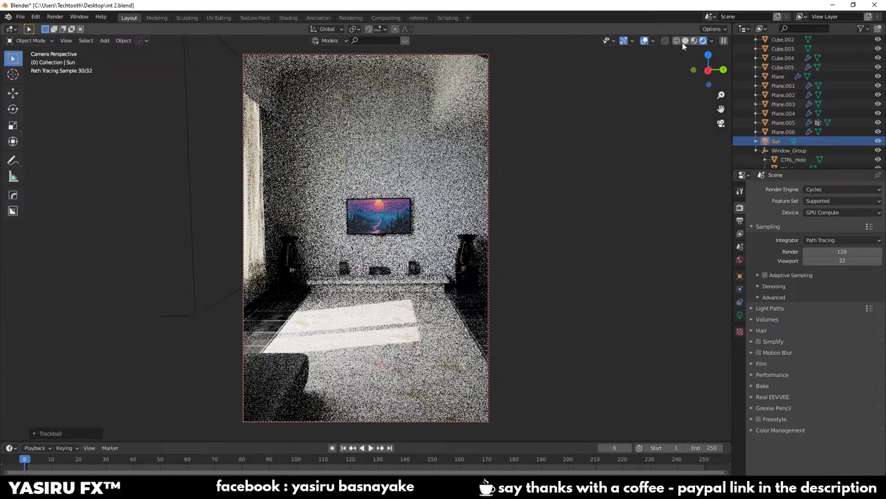
pyautogui.click(487, 82)
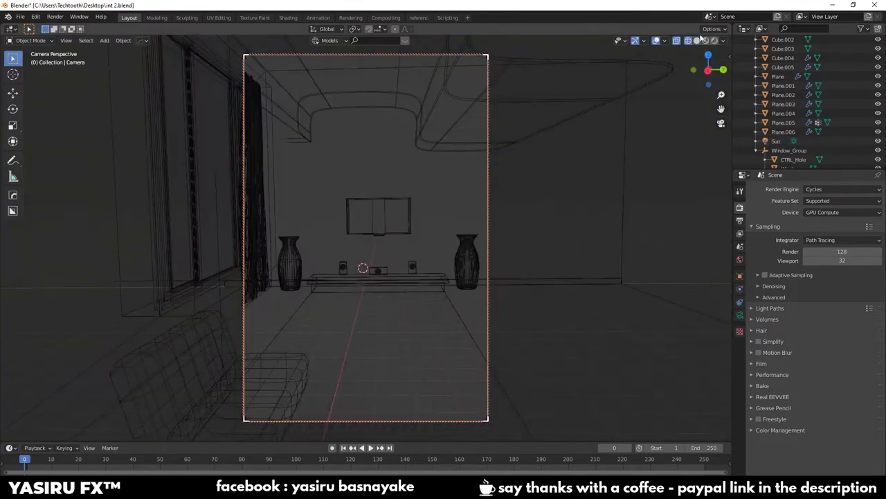
# Move one edge of the ceiling Plane.004 in Edit Mode, then bring up the final render.
pyautogui.click(697, 40)
pyautogui.click(485, 59)
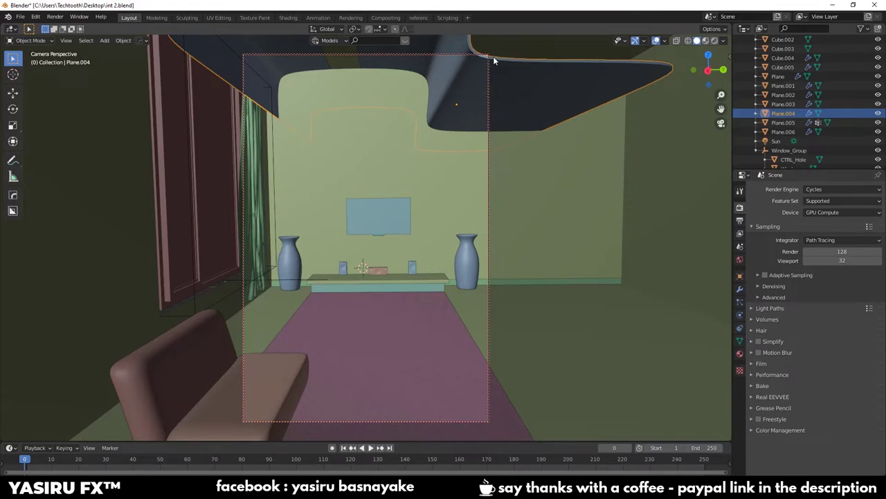
pyautogui.press('Tab')
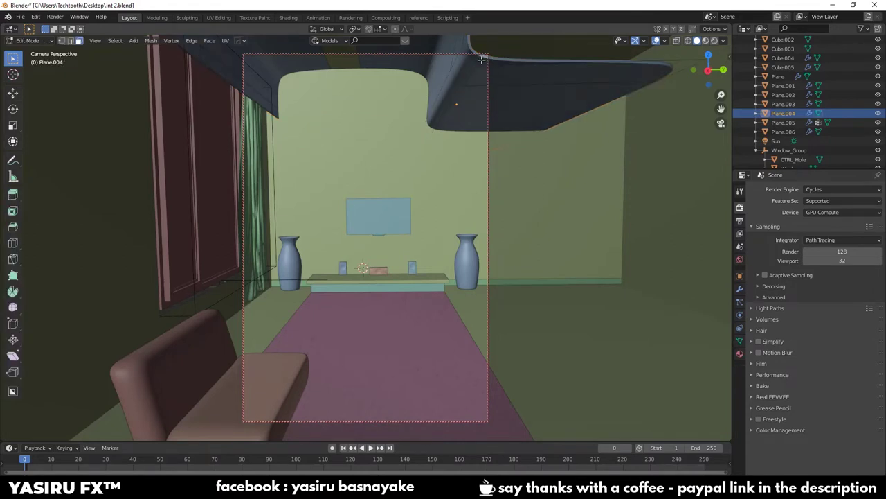
pyautogui.click(482, 59)
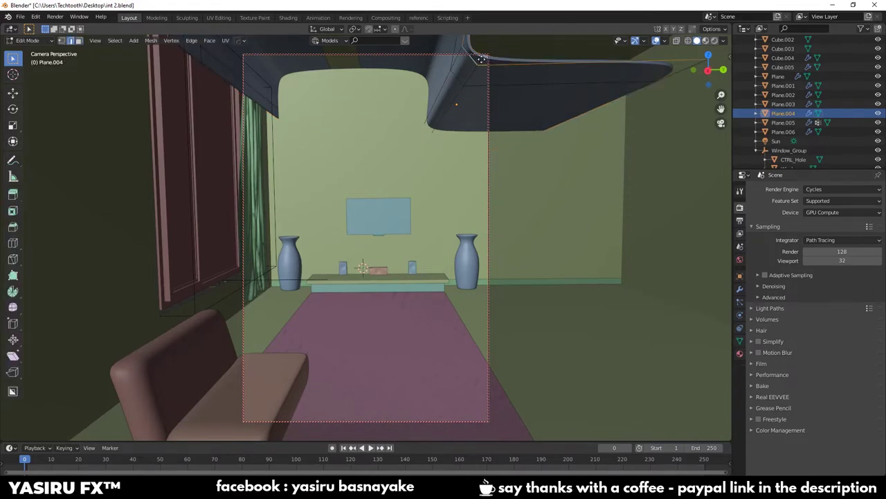
pyautogui.press('g')
pyautogui.click(498, 40)
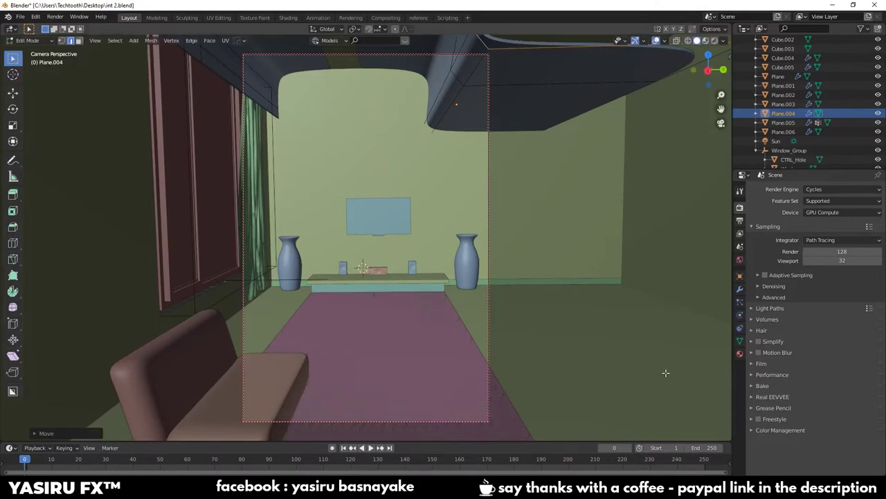
pyautogui.press('Tab')
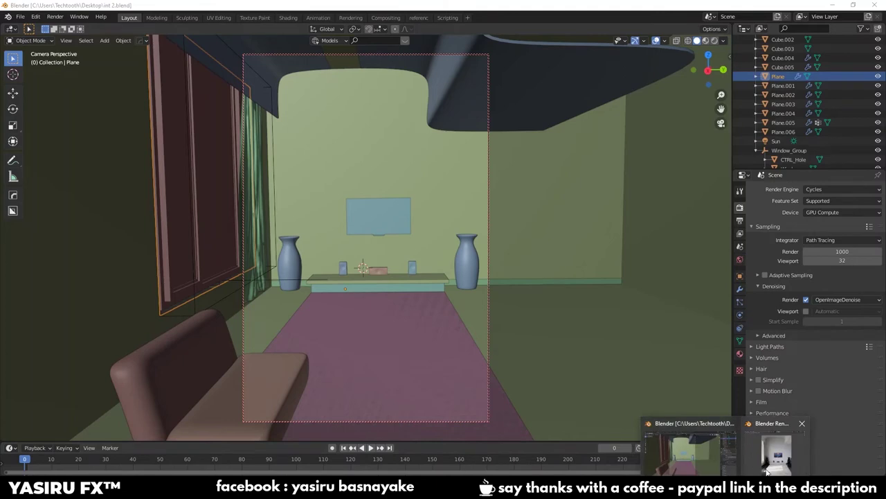
pyautogui.click(768, 471)
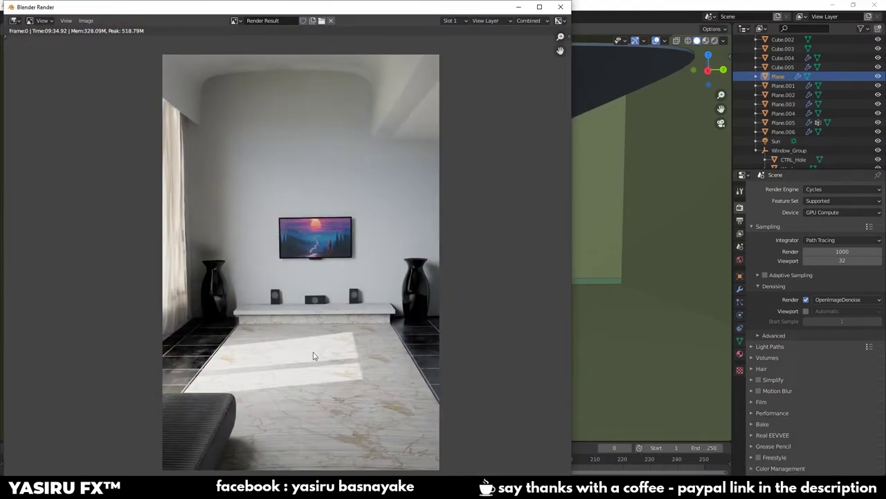
pyautogui.scroll(1, 313, 356)
pyautogui.scroll(1, 323, 290)
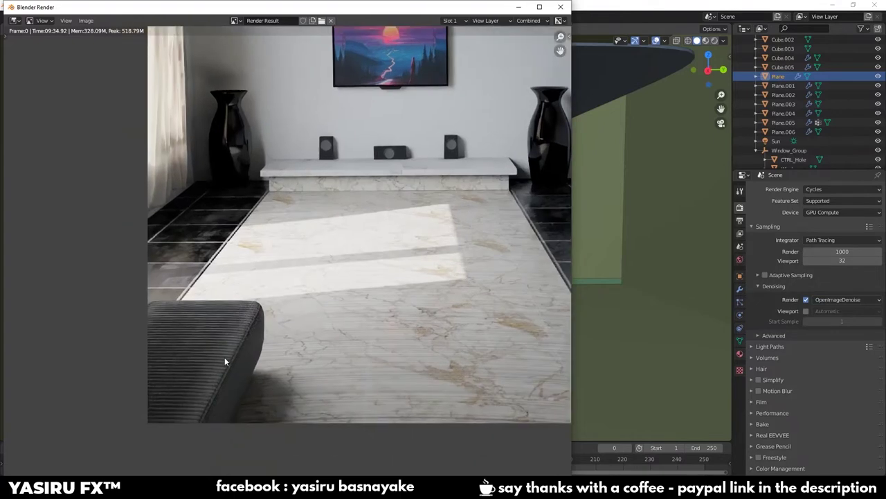
pyautogui.scroll(1, 282, 299)
pyautogui.scroll(-2, 299, 279)
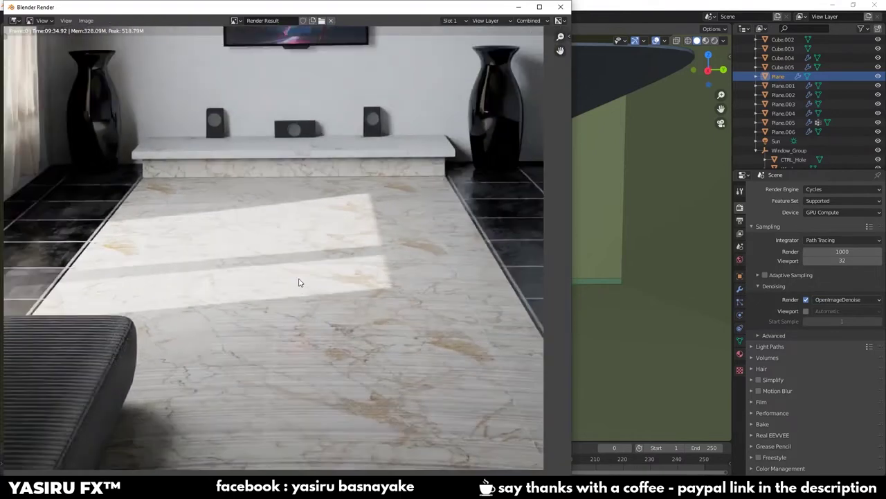
pyautogui.scroll(-1, 298, 279)
pyautogui.scroll(-1, 241, 264)
pyautogui.scroll(-1, 241, 264)
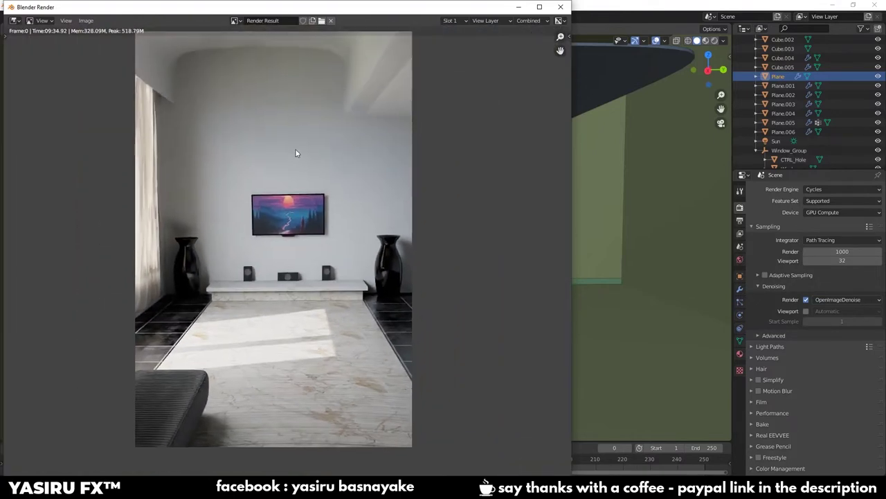
pyautogui.scroll(1, 228, 249)
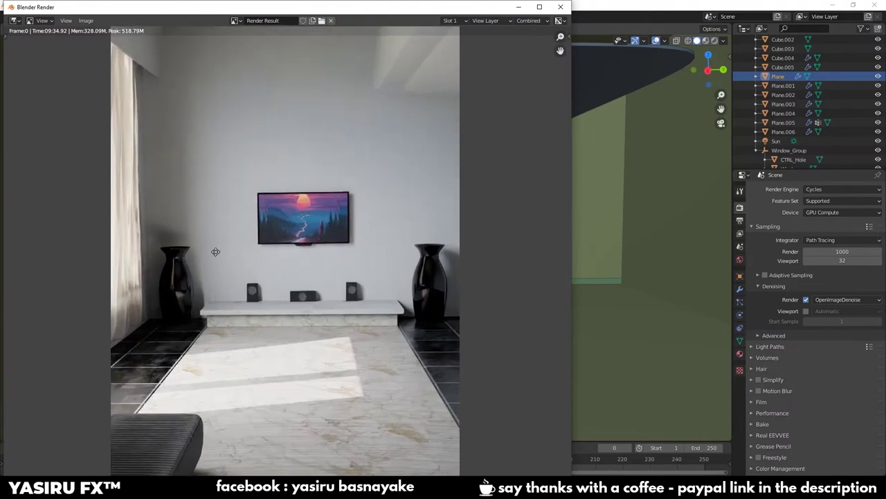
pyautogui.scroll(2, 228, 252)
# Pan around the render to inspect the curtain, vases, TV and speakers.
pyautogui.moveTo(227, 252); pyautogui.dragTo(243, 227, button='middle')
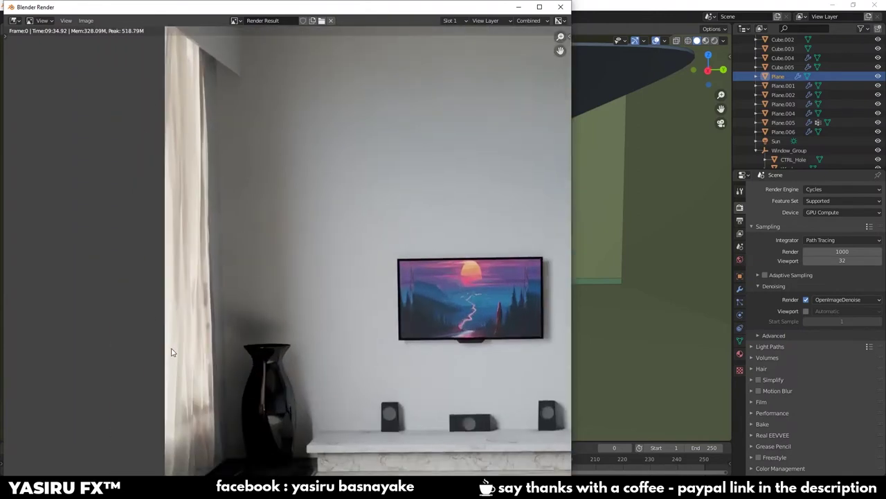
pyautogui.scroll(-1, 170, 352)
pyautogui.moveTo(276, 410); pyautogui.dragTo(235, 348, button='middle')
pyautogui.scroll(1, 234, 348)
pyautogui.scroll(-1, 144, 305)
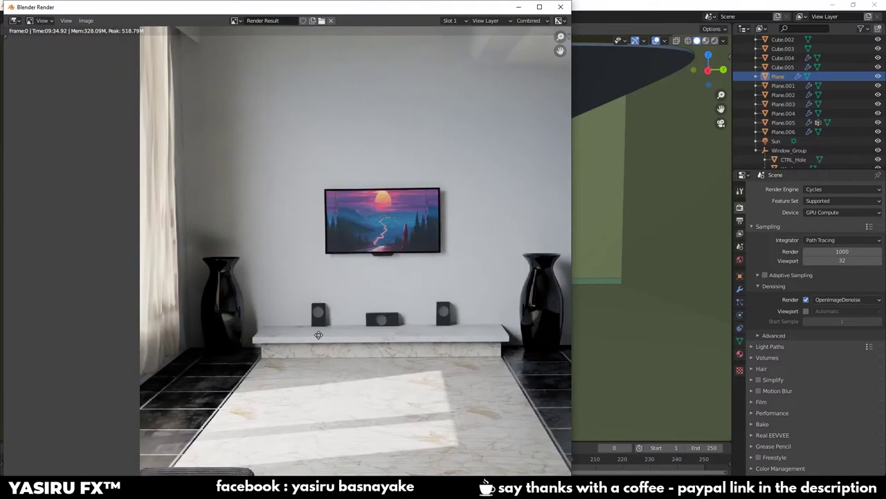
pyautogui.moveTo(318, 301); pyautogui.dragTo(394, 304, button='middle')
pyautogui.scroll(1, 419, 293)
pyautogui.moveTo(241, 320); pyautogui.dragTo(324, 300, button='middle')
pyautogui.scroll(2, 159, 305)
pyautogui.moveTo(143, 334); pyautogui.dragTo(154, 330, button='middle')
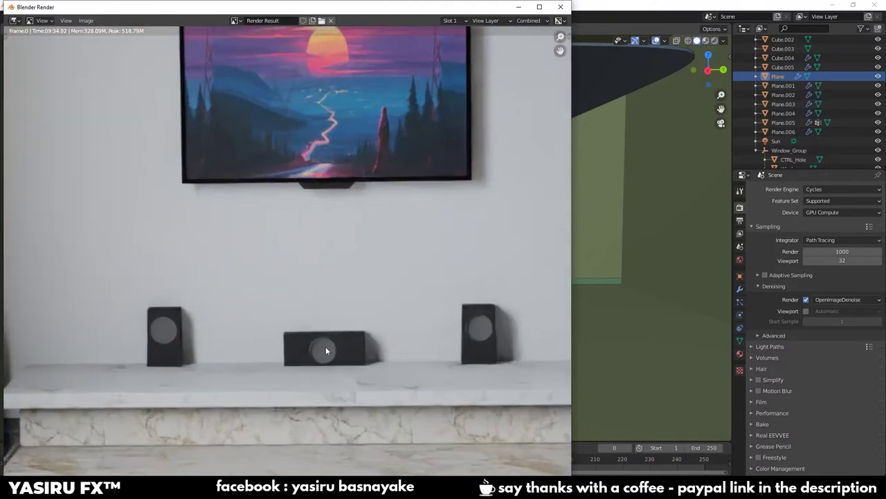
pyautogui.scroll(2, 300, 405)
pyautogui.scroll(1, 336, 408)
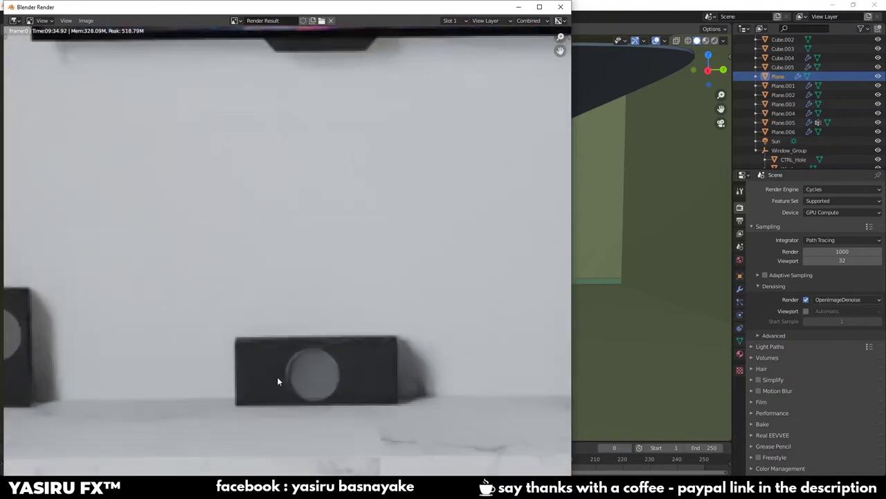
pyautogui.scroll(-1, 277, 380)
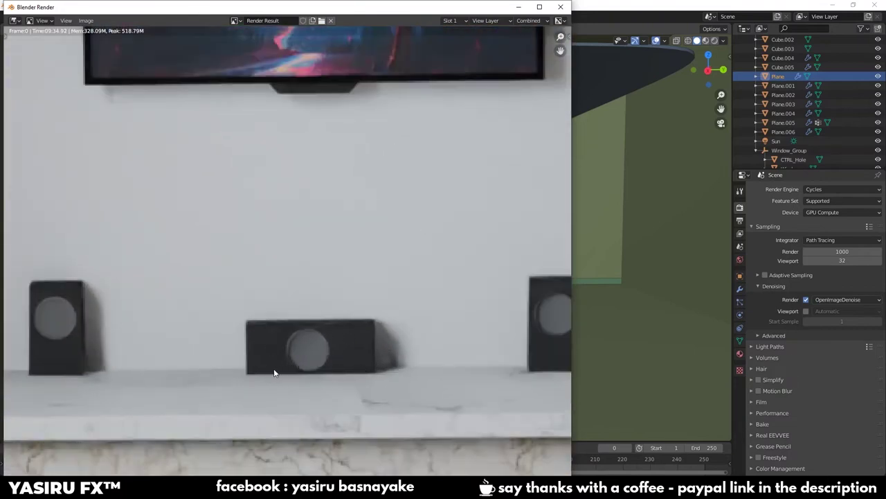
pyautogui.scroll(-1, 325, 374)
pyautogui.scroll(-2, 313, 376)
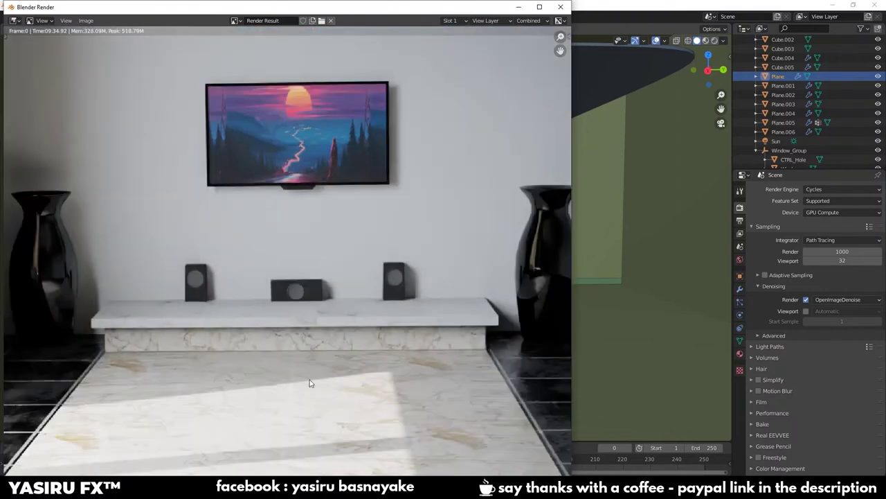
pyautogui.scroll(2, 311, 382)
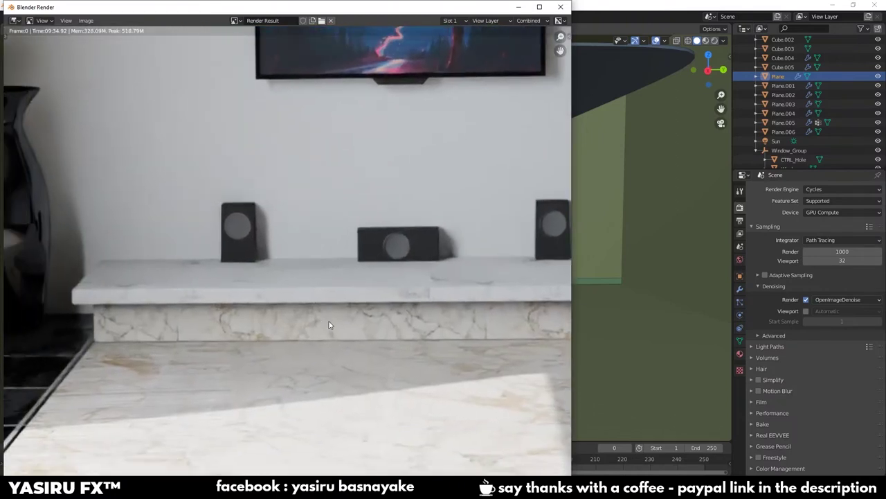
pyautogui.scroll(-3, 283, 305)
pyautogui.scroll(3, 229, 301)
pyautogui.moveTo(257, 283)
pyautogui.mouseDown(button='middle')
pyautogui.moveTo(281, 231)
pyautogui.moveTo(273, 316)
pyautogui.mouseUp(button='middle')
pyautogui.scroll(-1, 299, 332)
pyautogui.scroll(-1, 299, 332)
pyautogui.scroll(-2, 302, 309)
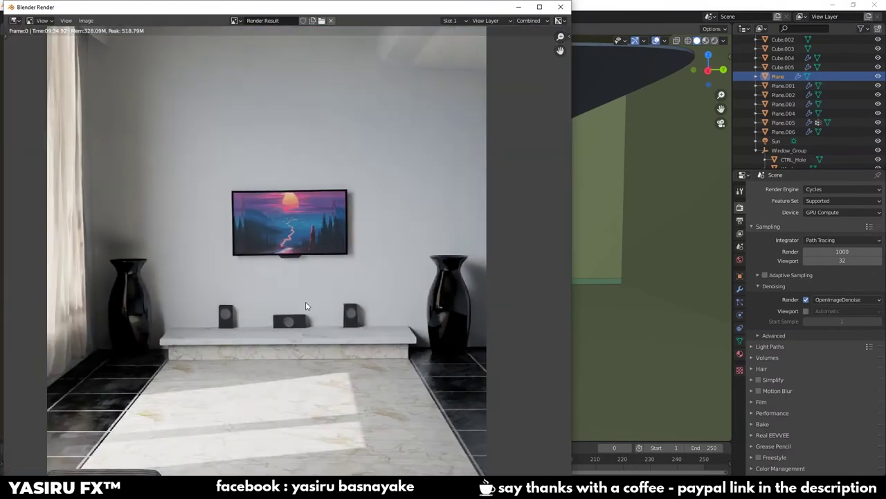
pyautogui.scroll(-2, 305, 301)
pyautogui.moveTo(310, 290); pyautogui.dragTo(326, 288, button='middle')
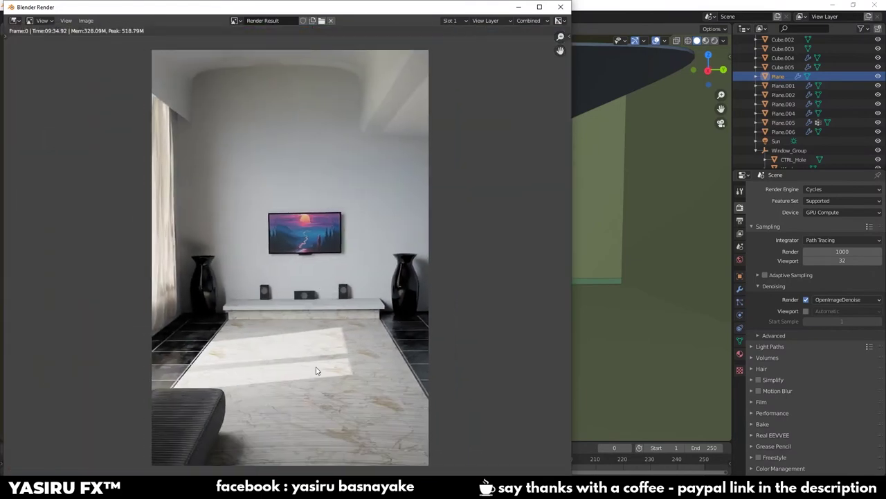